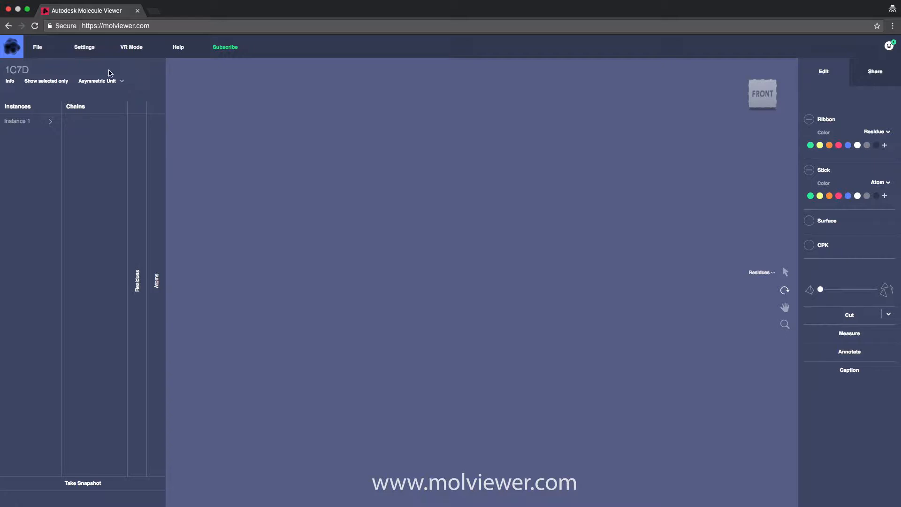
Step: Import the model with PDB ID 4i0u
click(35, 55)
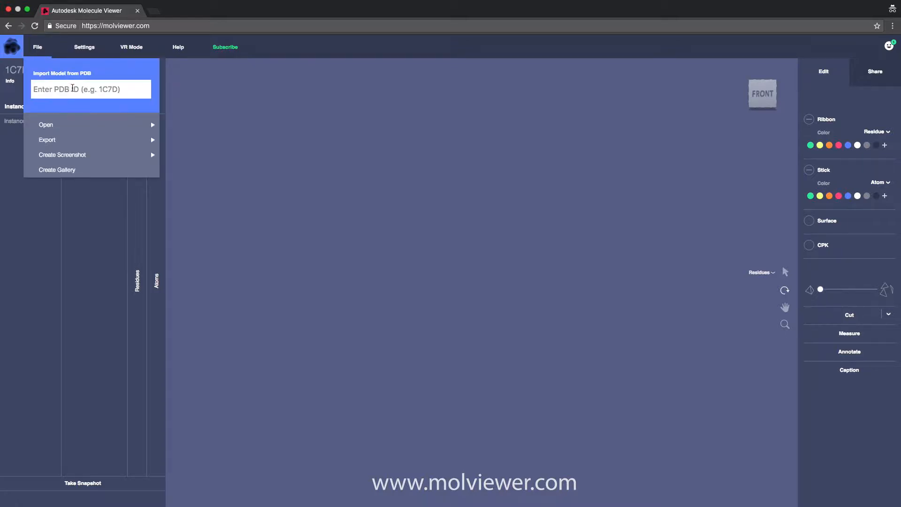
click(73, 88)
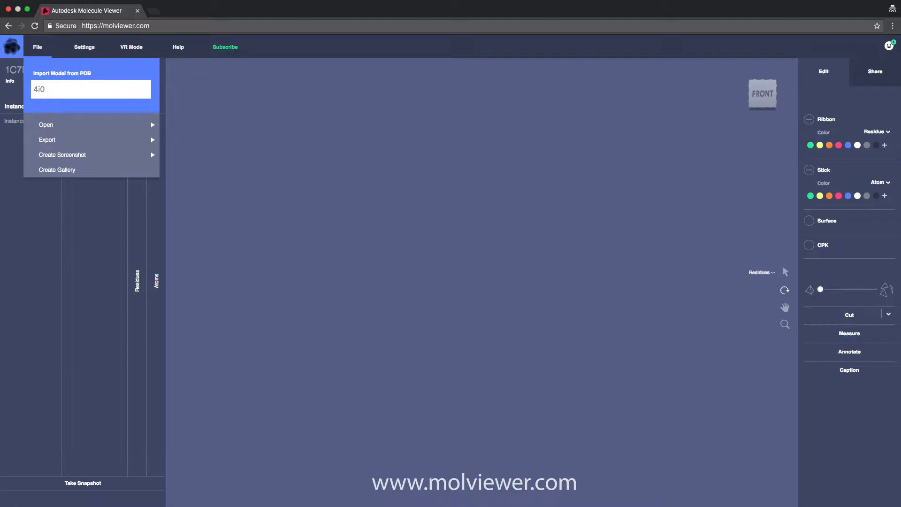
text(4i0u)
key(Return)
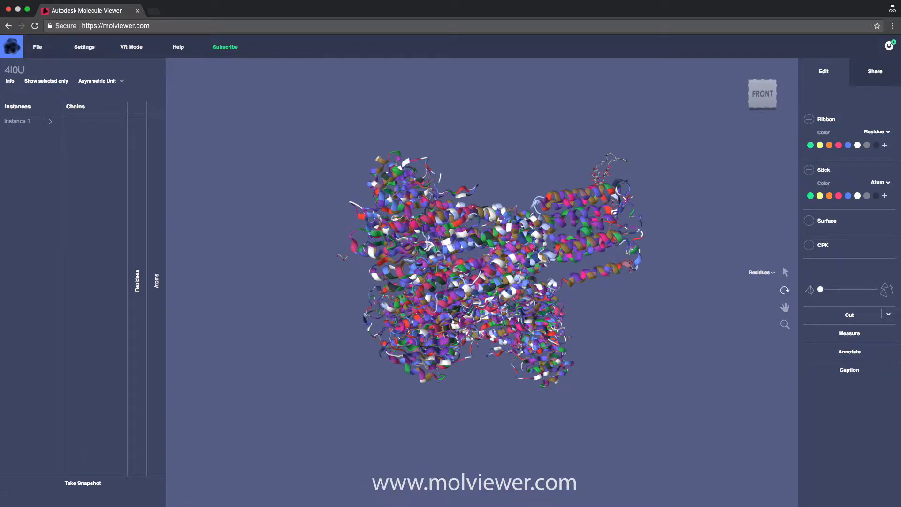
Step: Set the ribbon coloring of the whole molecule to Chain
drag(384, 222, 651, 125)
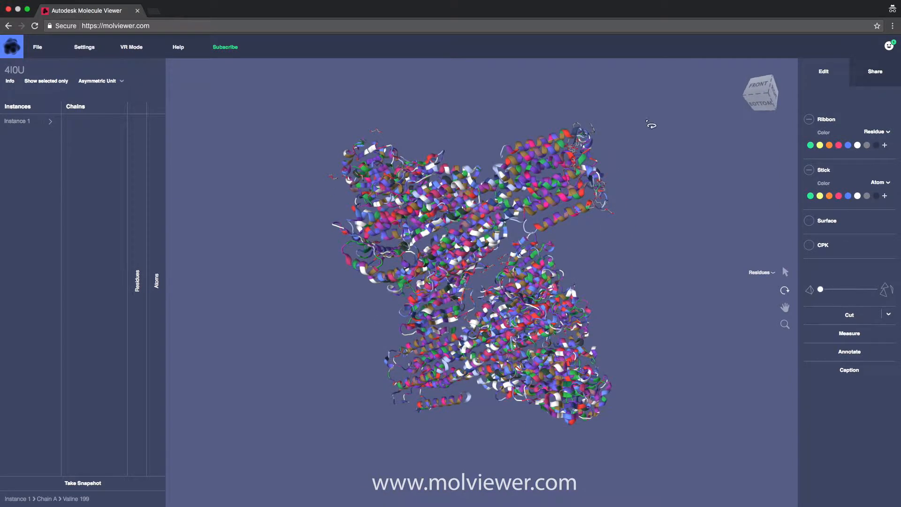
click(876, 132)
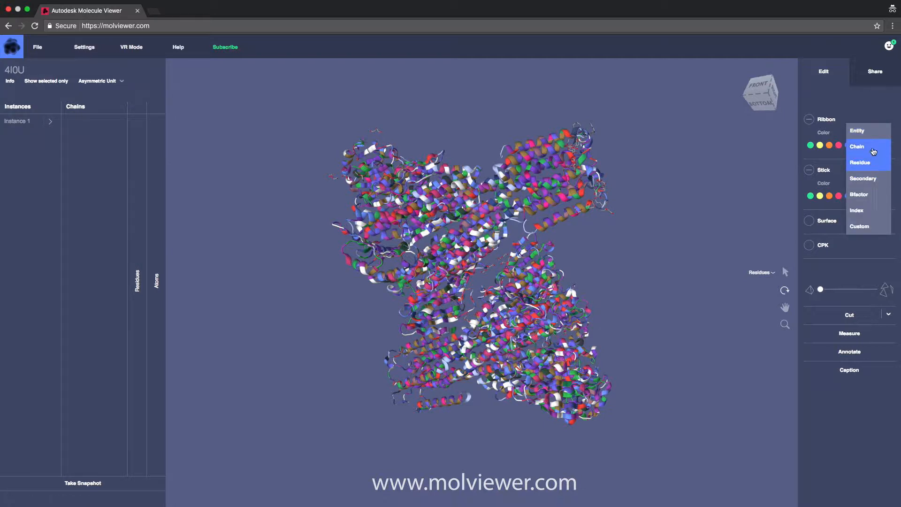
click(874, 147)
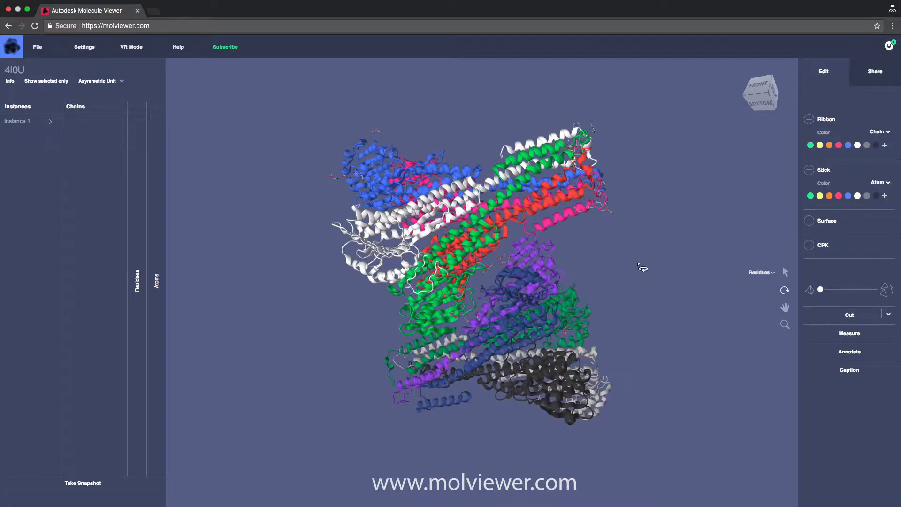
Step: Switch the displayed structure from the asymmetric unit to Assembly 1
drag(583, 270, 499, 239)
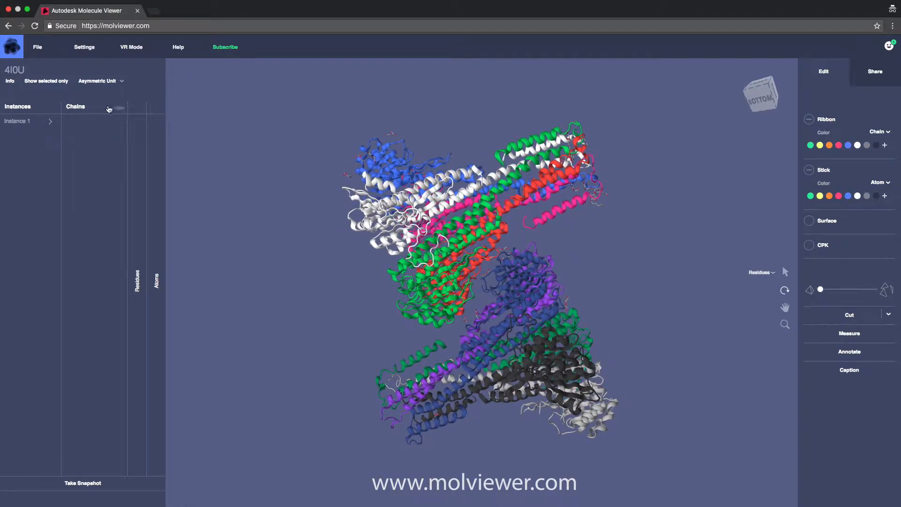
click(118, 83)
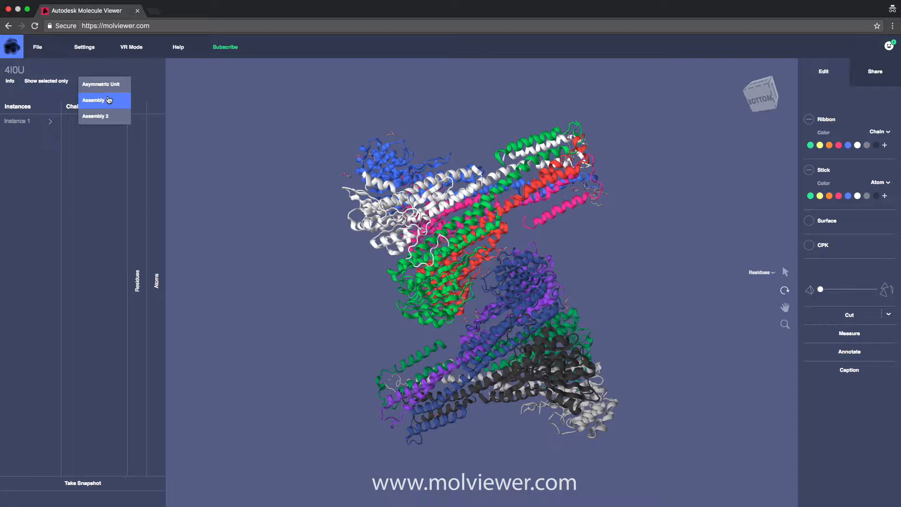
click(111, 101)
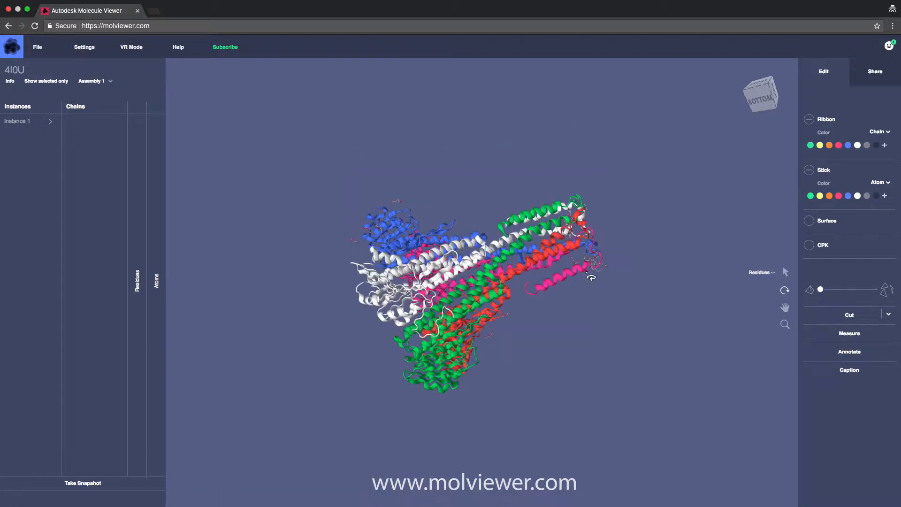
Step: Orient the channel upright in side profile and annotate its upper pore end with "Selectivity filter"
drag(513, 277, 349, 164)
drag(623, 267, 352, 185)
drag(686, 352, 576, 288)
scroll(522, 292, up, 5)
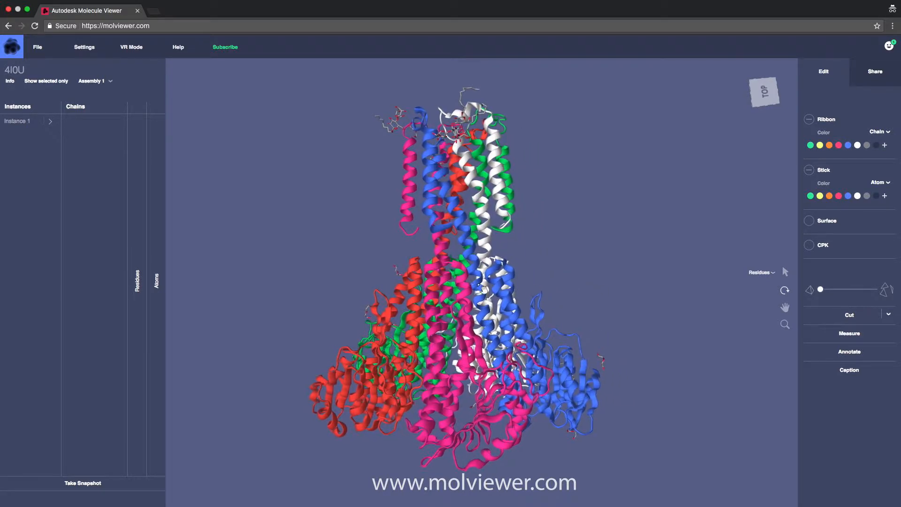
scroll(521, 292, down, 3)
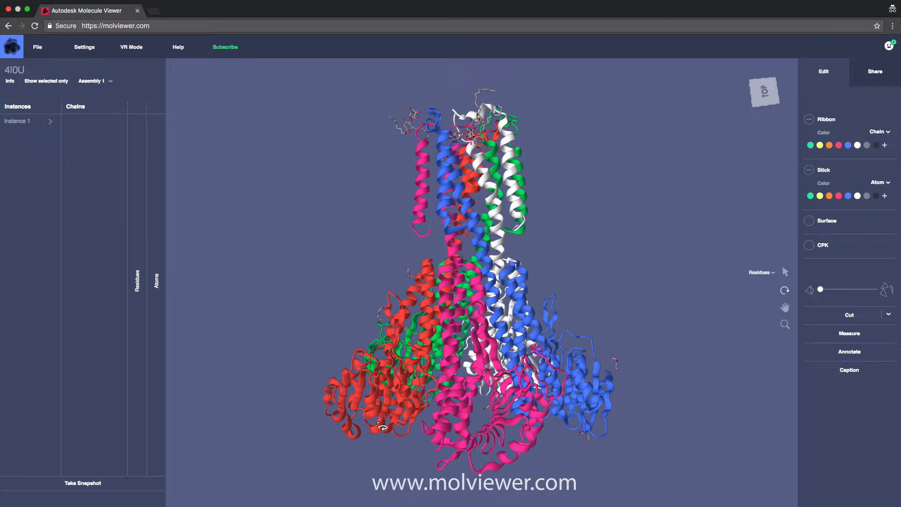
mouse_move(595, 395)
click(856, 355)
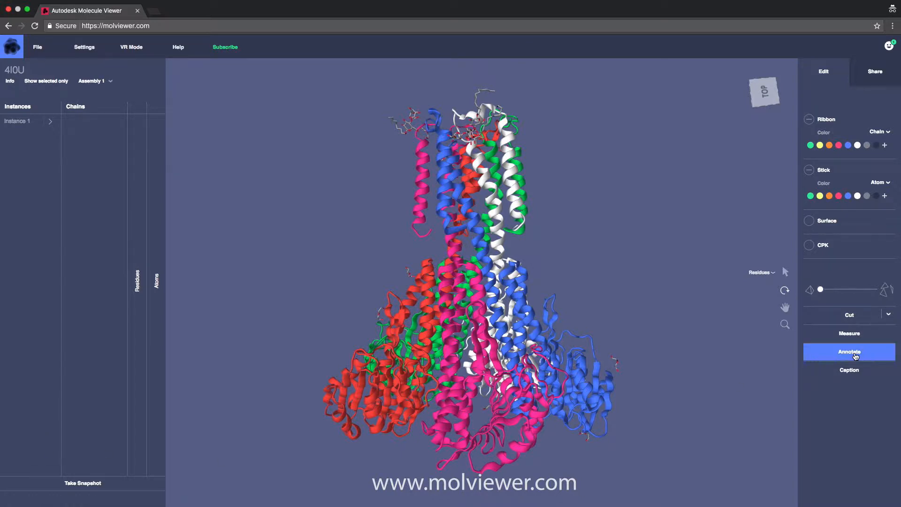
click(474, 131)
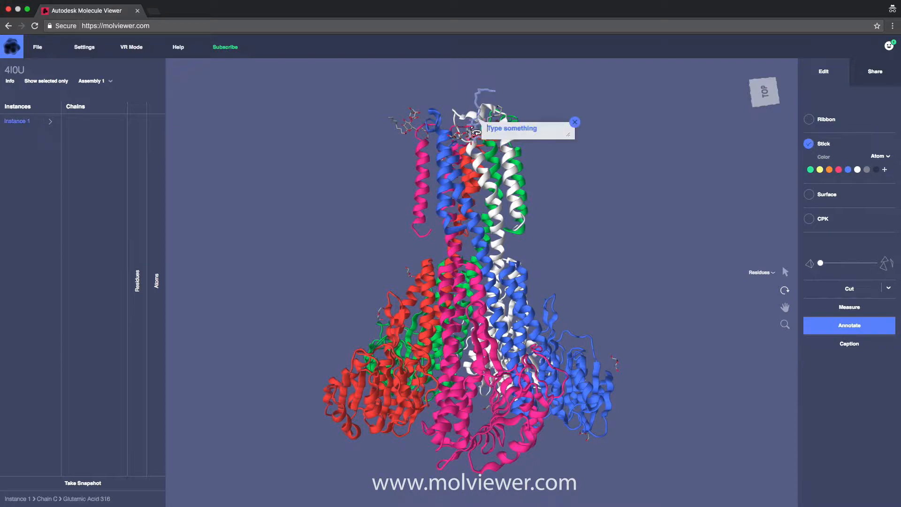
text(Selectivity filter)
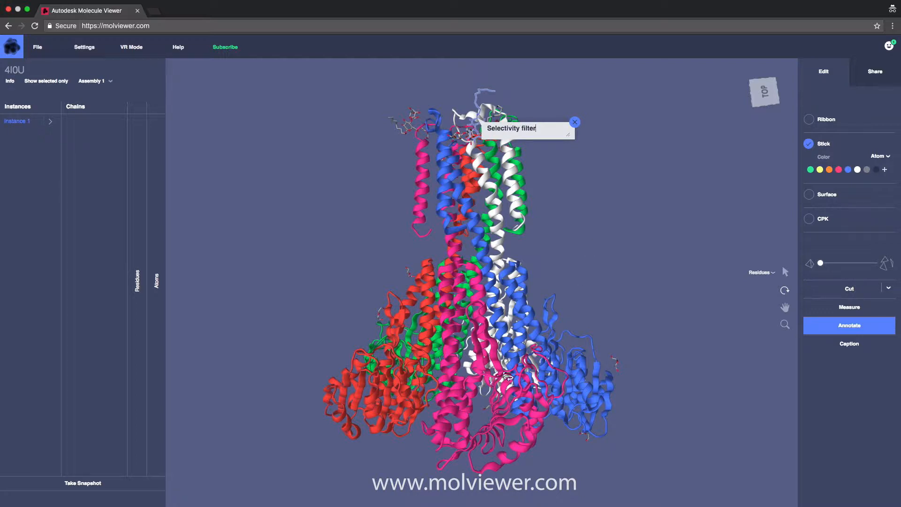
Step: Annotate the lower part of the channel, beside the red chain, with "Regulatory domain" and finish annotating
click(427, 402)
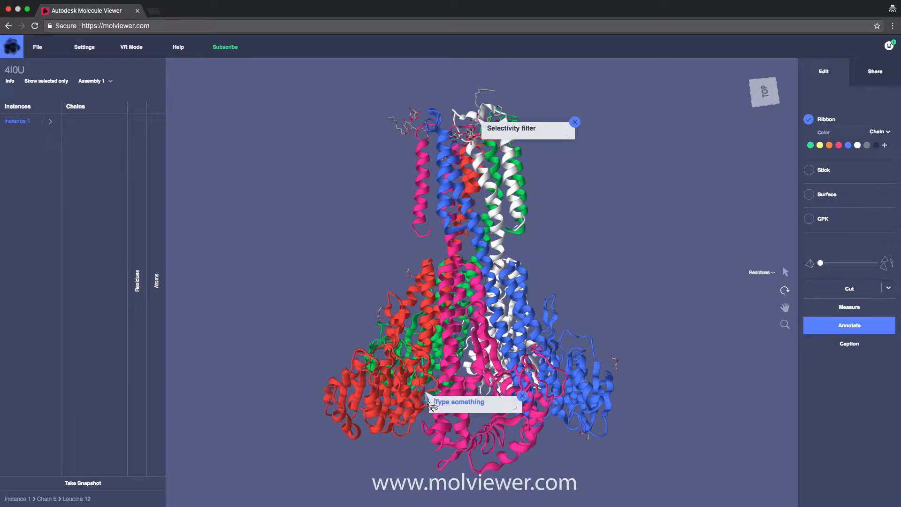
text(regu)
text(egulatory domain)
click(823, 332)
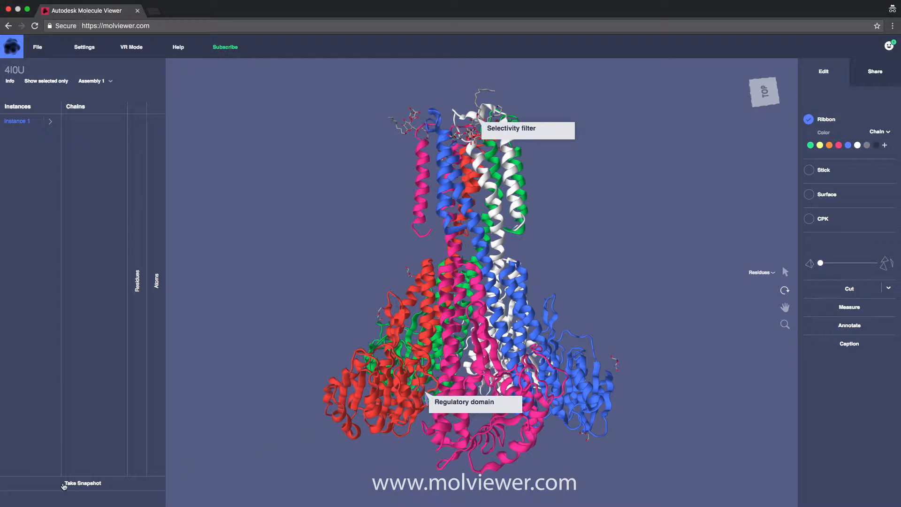
Step: Take a snapshot of the annotated side view and name it "Channel profile"
click(81, 486)
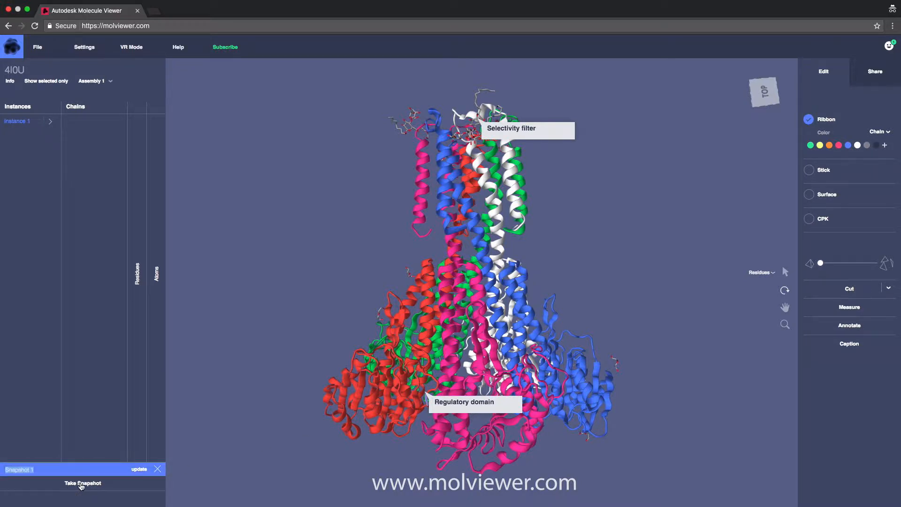
text(Cora)
Step: View the channel down its central axis and delete the "Selectivity filter" and "Regulatory domain" annotations
drag(492, 439, 554, 284)
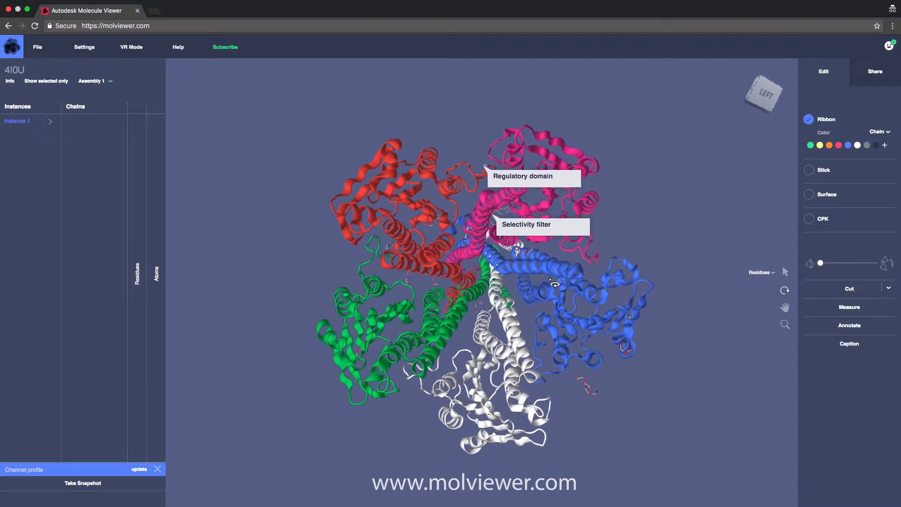
scroll(555, 284, up, 5)
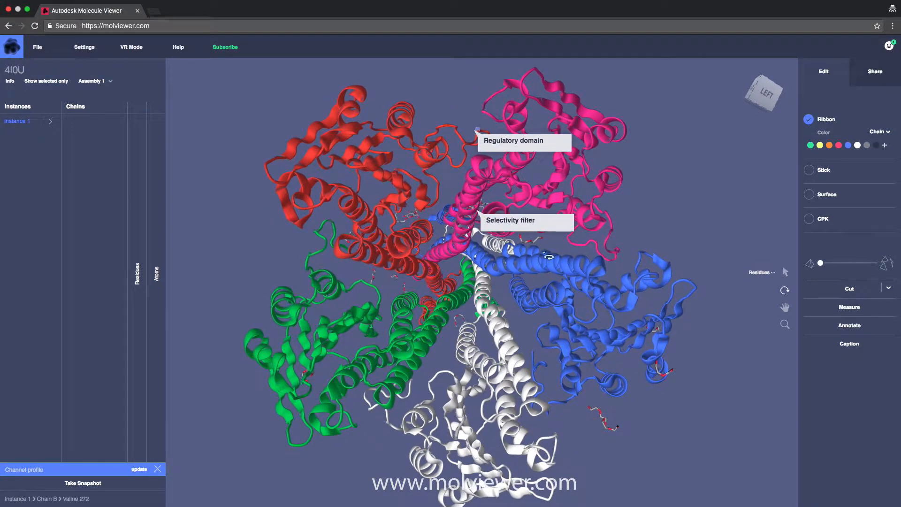
click(860, 331)
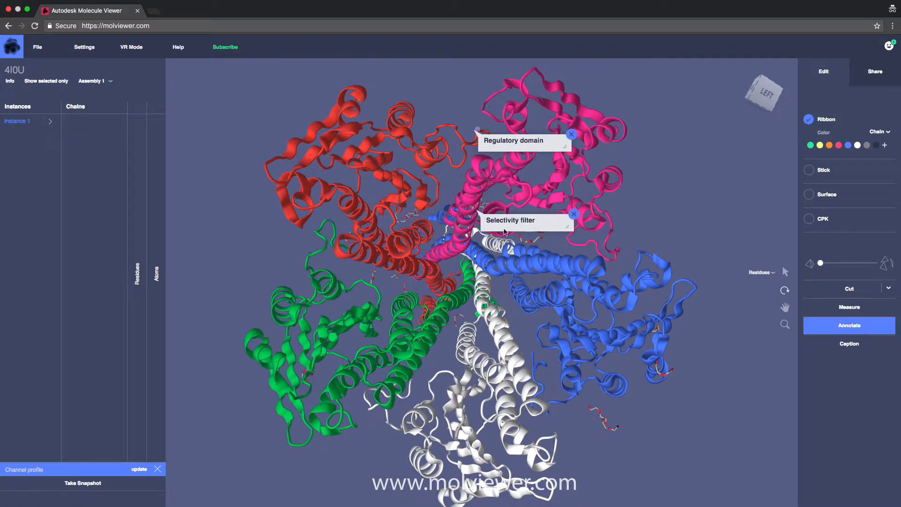
click(575, 216)
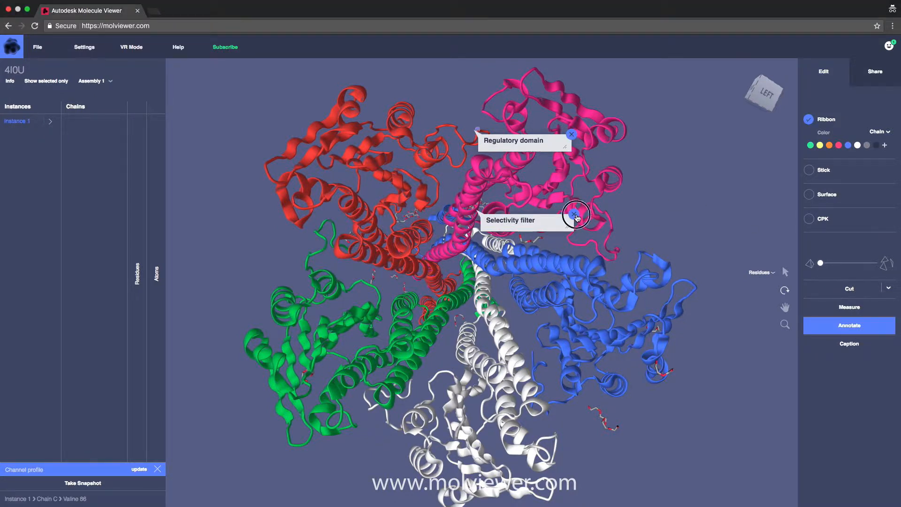
click(571, 134)
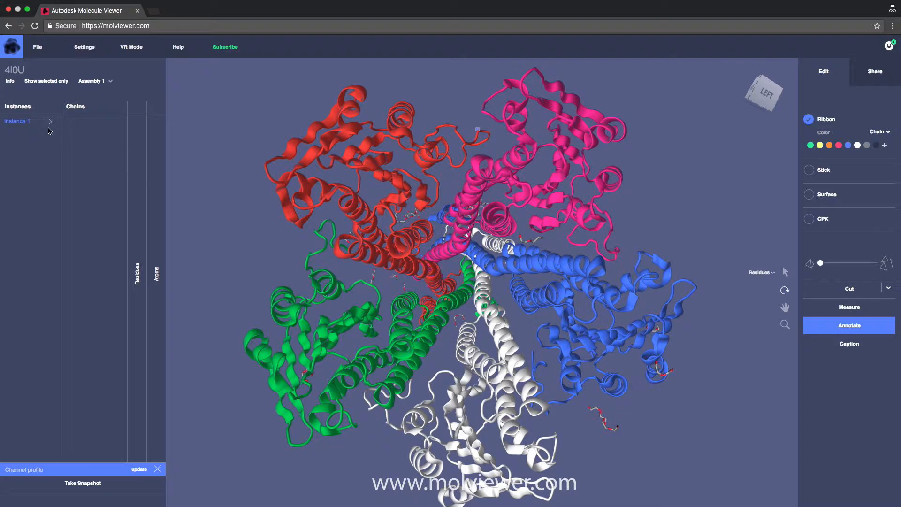
Step: Select residue MG 401 of Chain K under Instance 1, discarding the empty annotation and turning annotation mode off
click(51, 122)
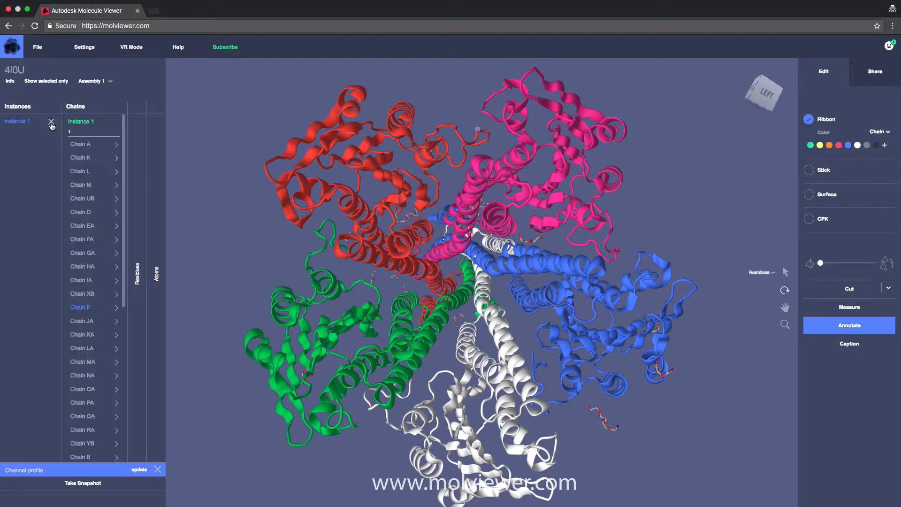
click(116, 160)
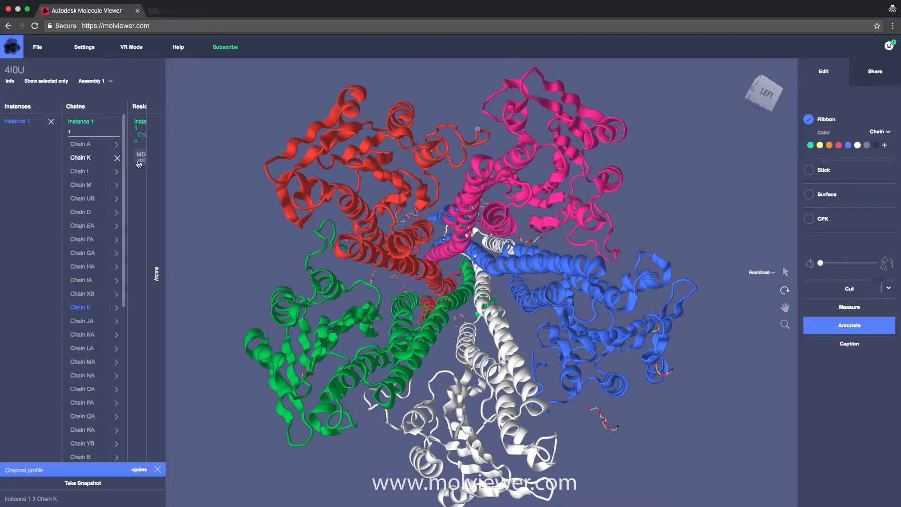
drag(154, 161, 165, 162)
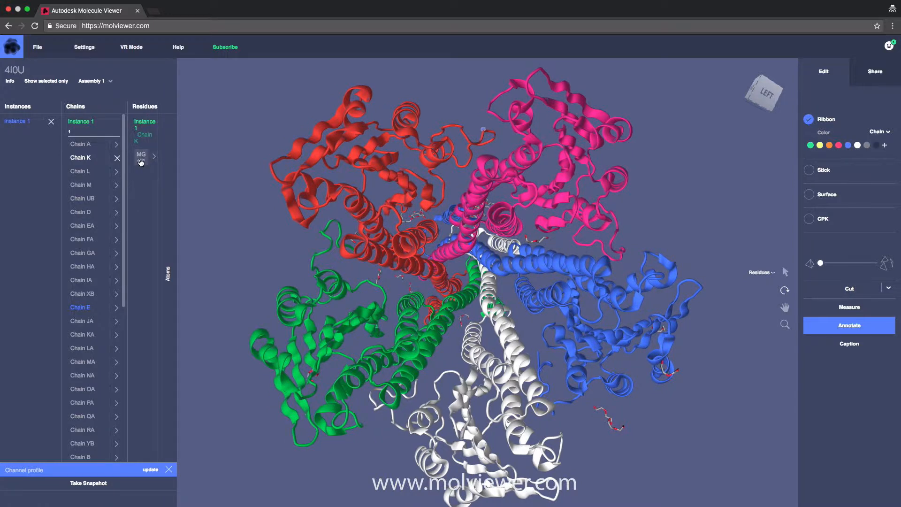
click(141, 157)
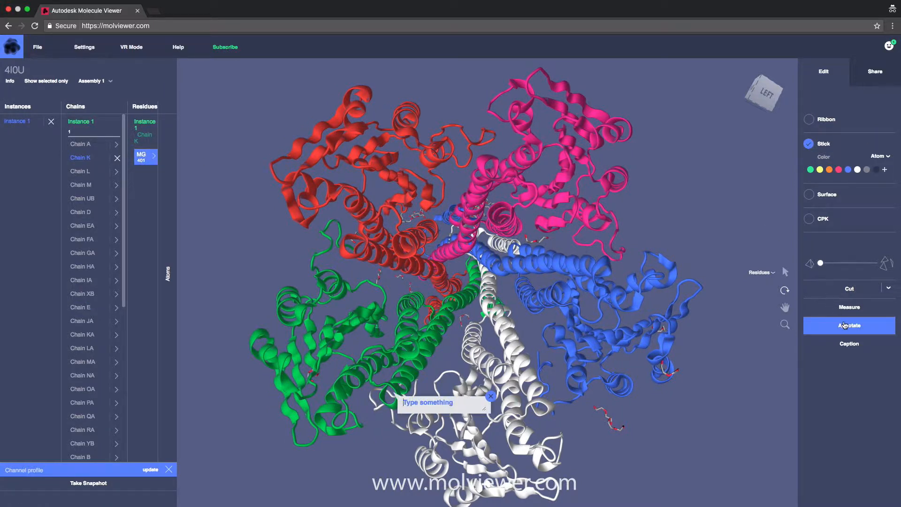
click(489, 397)
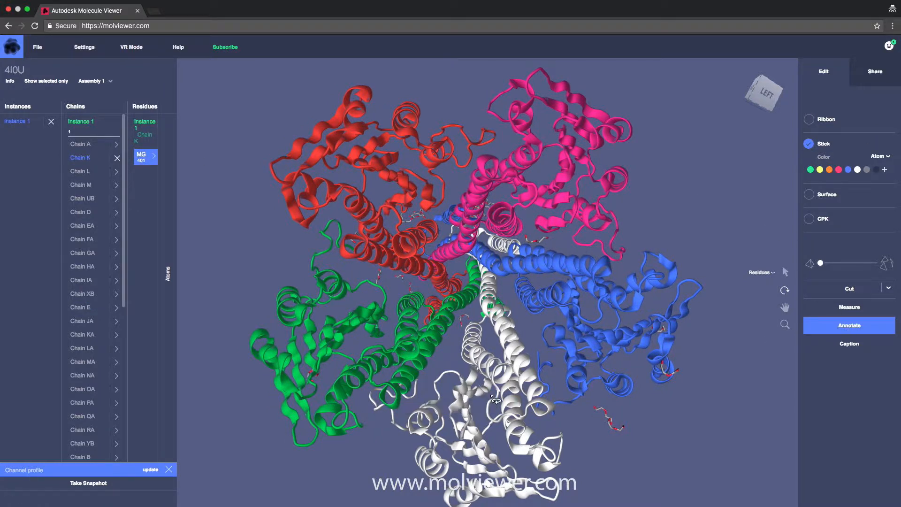
click(847, 328)
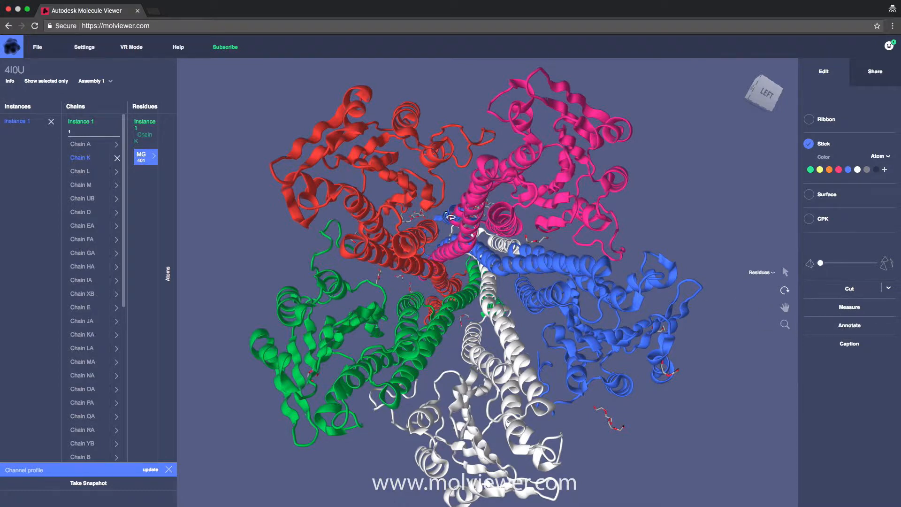
Step: Display the selected MG 401 residue in CPK representation
click(140, 156)
click(810, 222)
drag(406, 397, 496, 339)
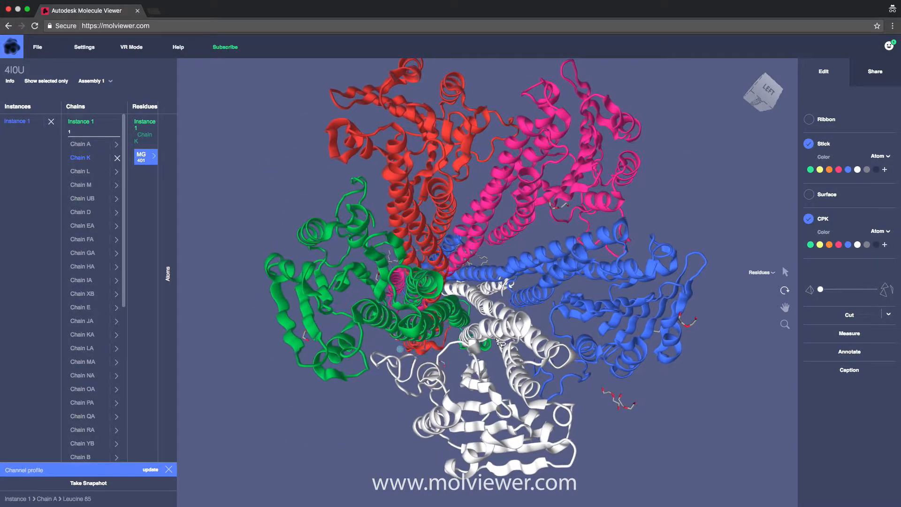
Step: Set the selection level to Atom Type and select all magnesium ions through the displayed MG sphere
click(761, 272)
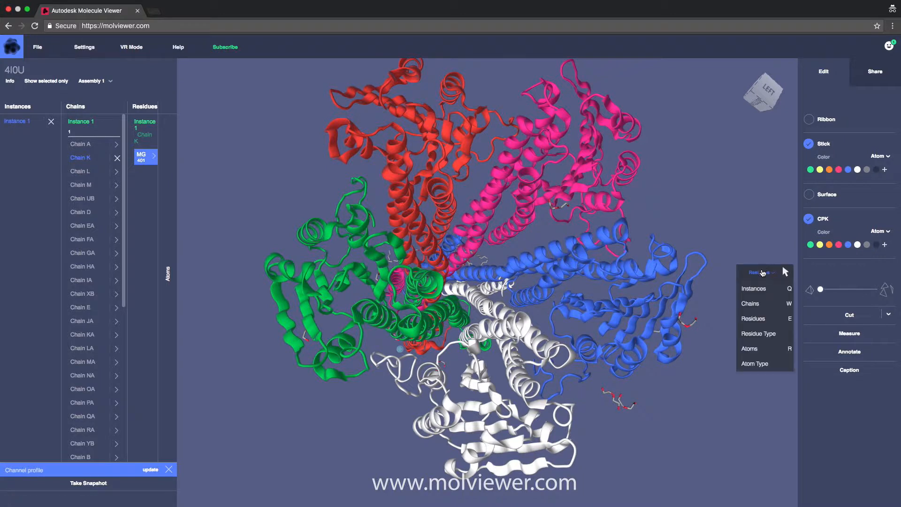
click(769, 365)
click(401, 351)
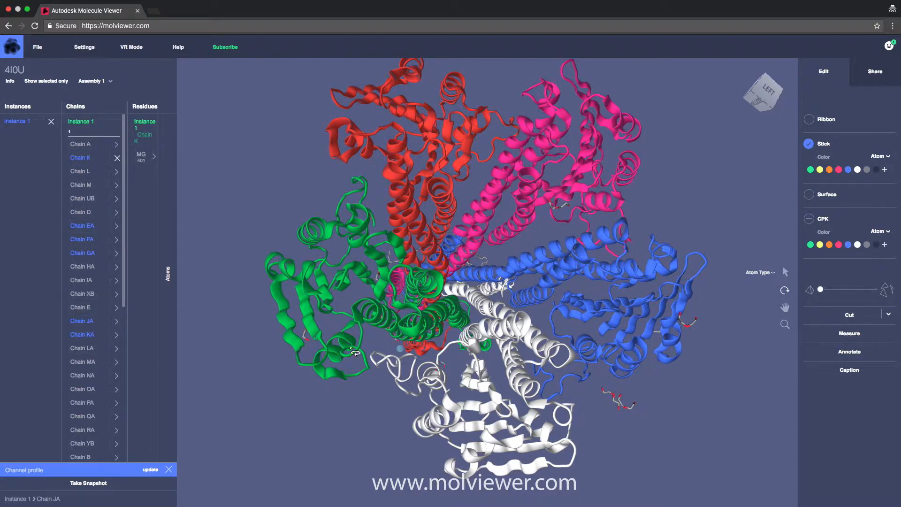
Step: Display all selected magnesium ions in CPK representation and clear the selection
drag(455, 238, 415, 253)
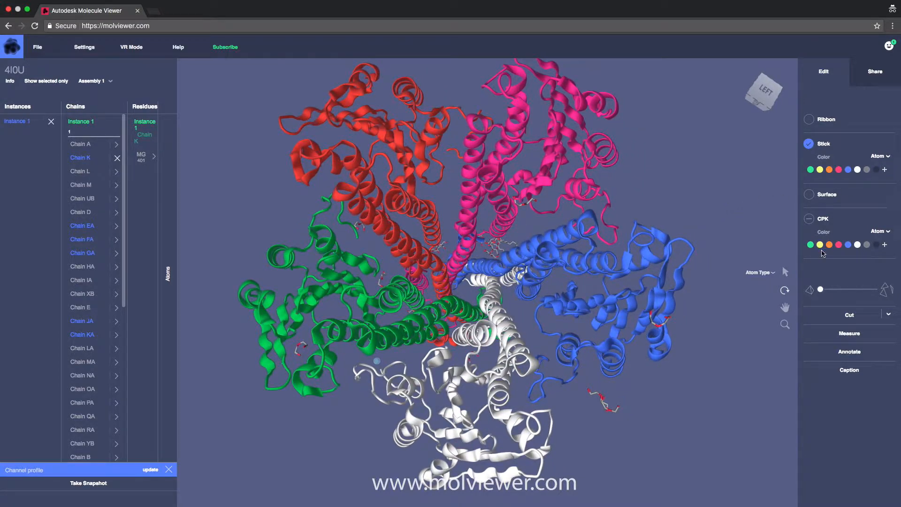
click(809, 219)
drag(552, 273, 457, 277)
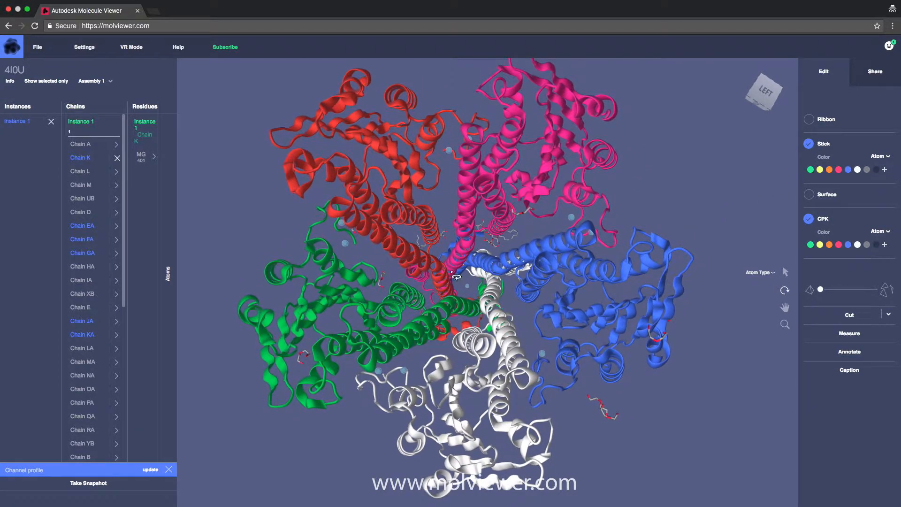
click(653, 176)
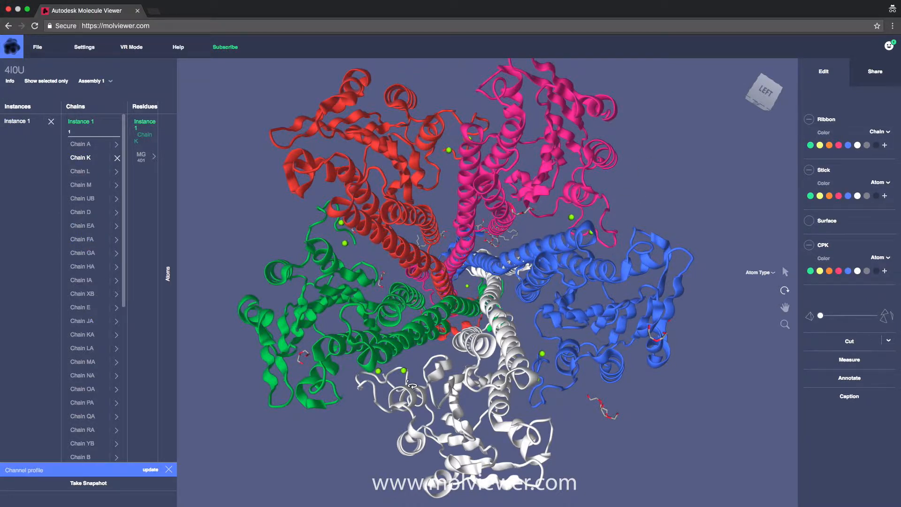
Step: Select all magnesium ions and give their CPK spheres a custom bright yellow color
click(407, 373)
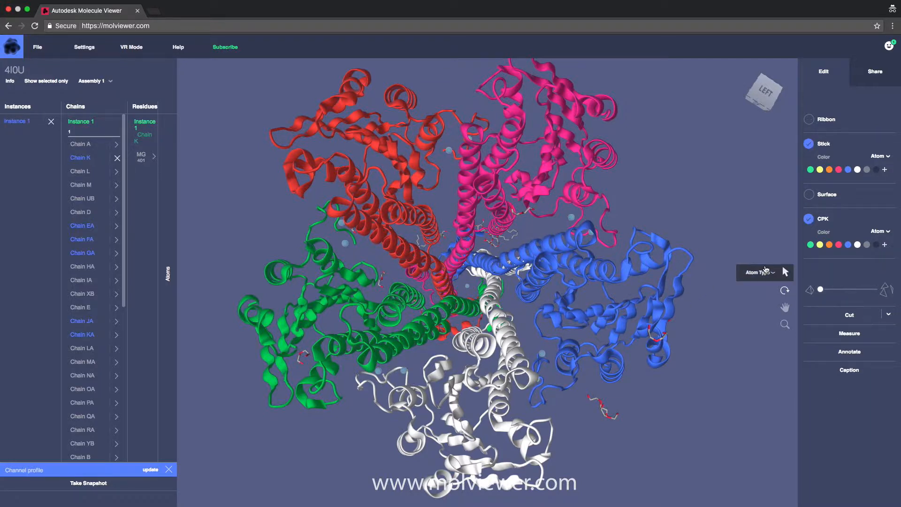
click(886, 245)
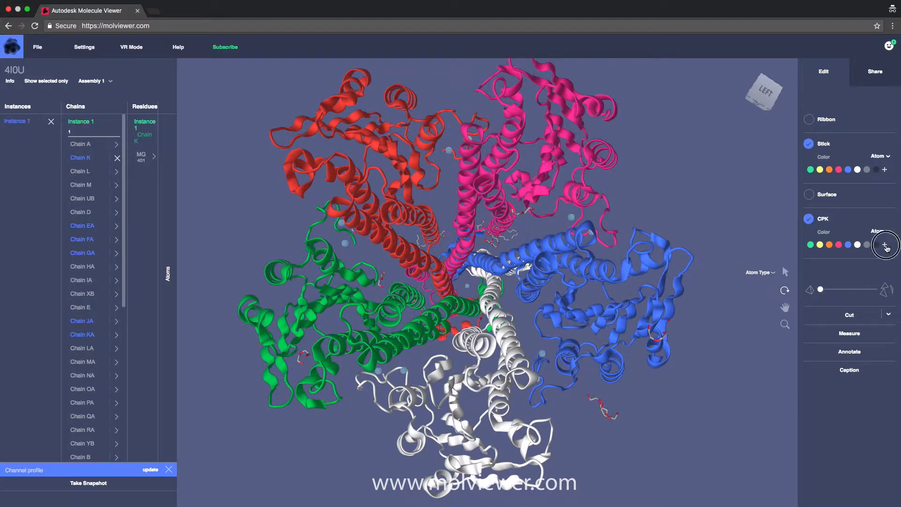
click(821, 255)
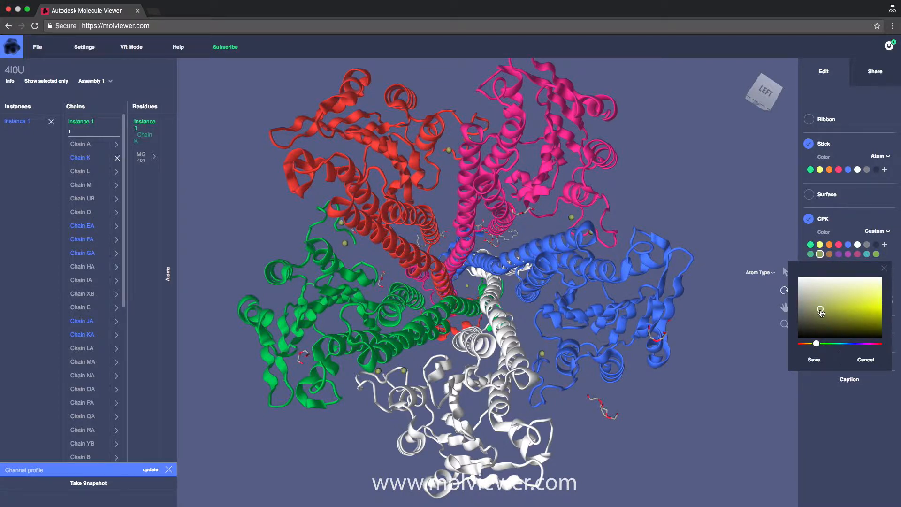
drag(821, 311, 876, 306)
click(815, 360)
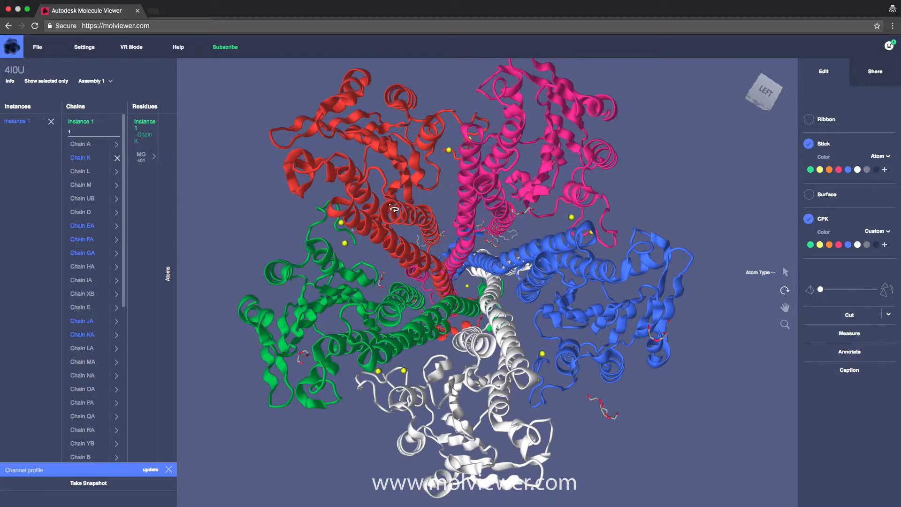
Step: Clear the magnesium ion selection and set the selection level to Residues
click(526, 319)
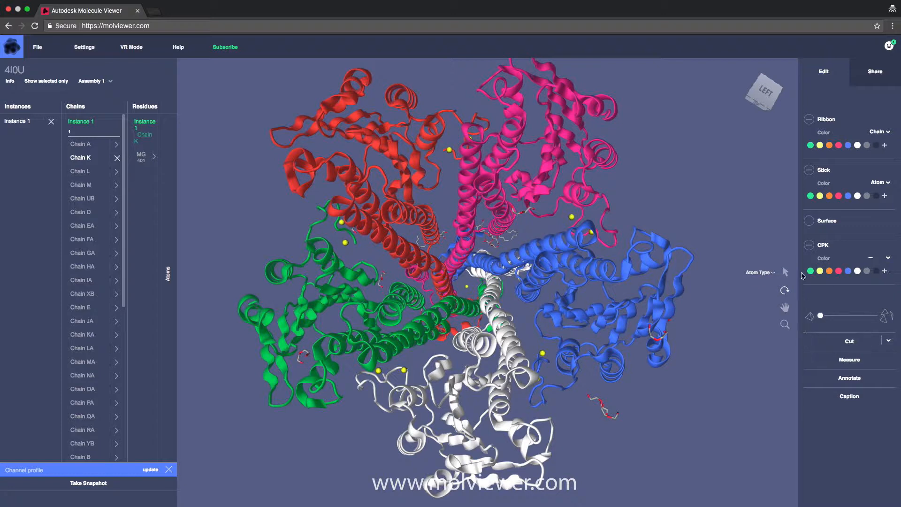
click(758, 272)
click(769, 323)
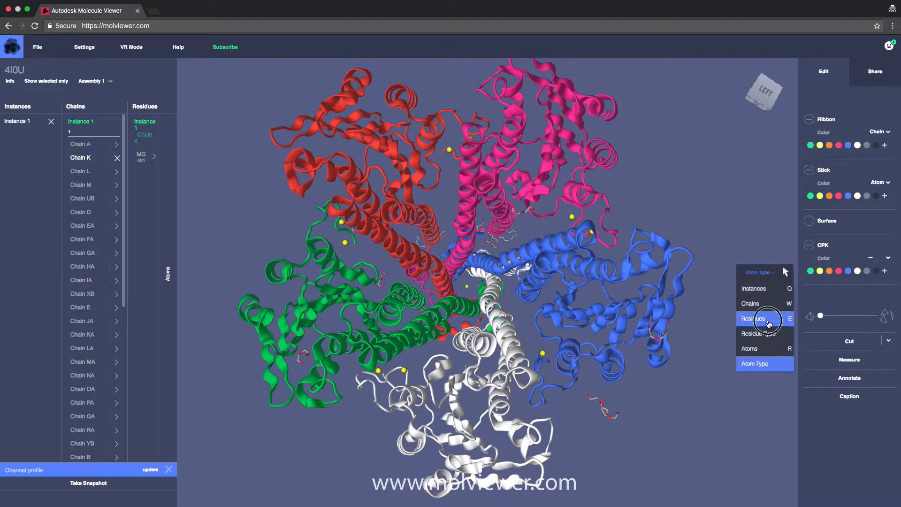
Step: Apply a Top - Bottom cut to the channel and move the cutting plane along the structure
click(847, 343)
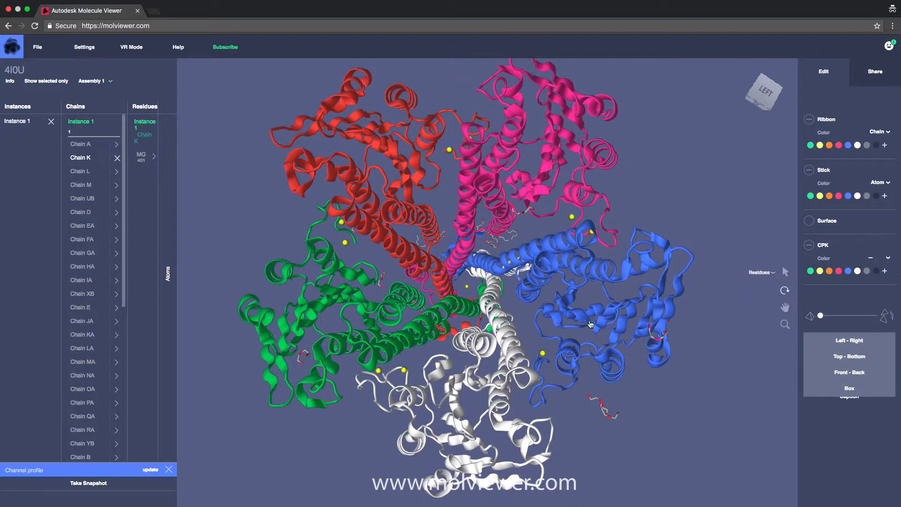
click(849, 356)
drag(511, 248, 442, 446)
scroll(491, 350, down, 2)
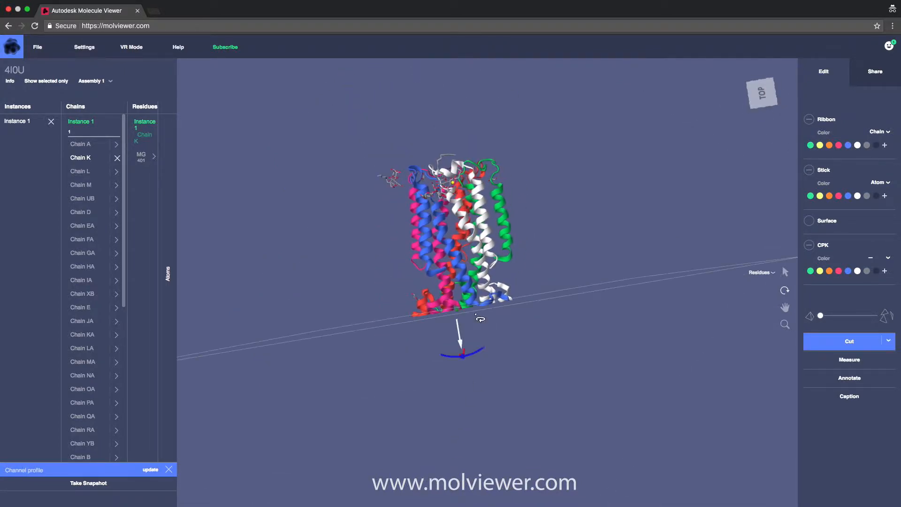
drag(482, 361, 427, 250)
drag(463, 429, 457, 422)
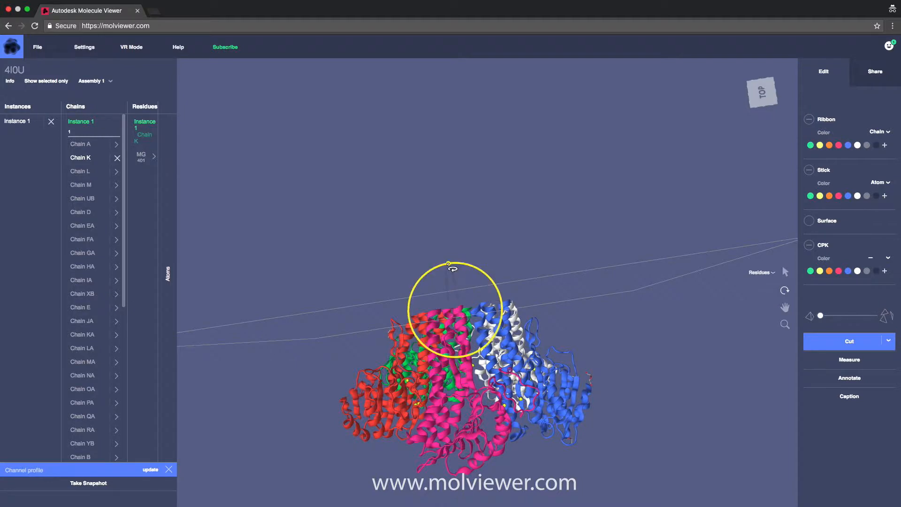
Step: Level the cutting plane, inspect the sectioned channel end-on, and turn the cut off
drag(447, 265, 455, 265)
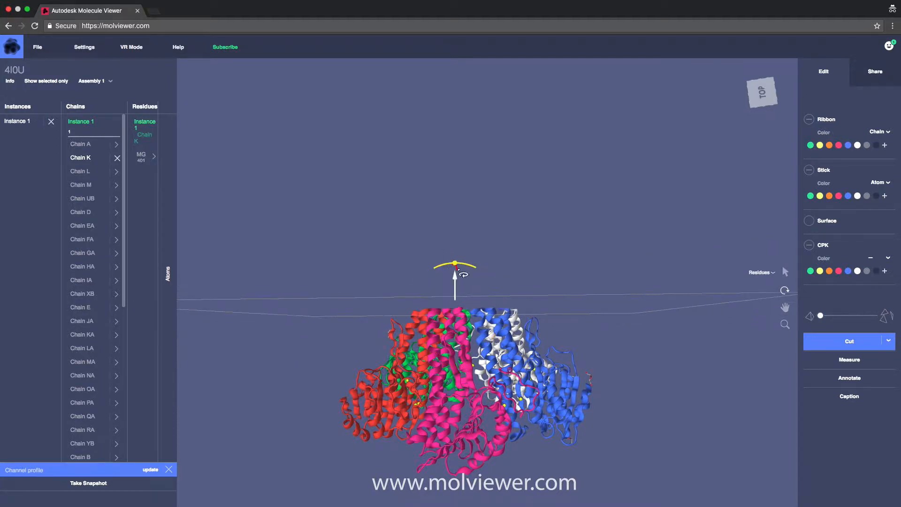
drag(445, 448, 554, 206)
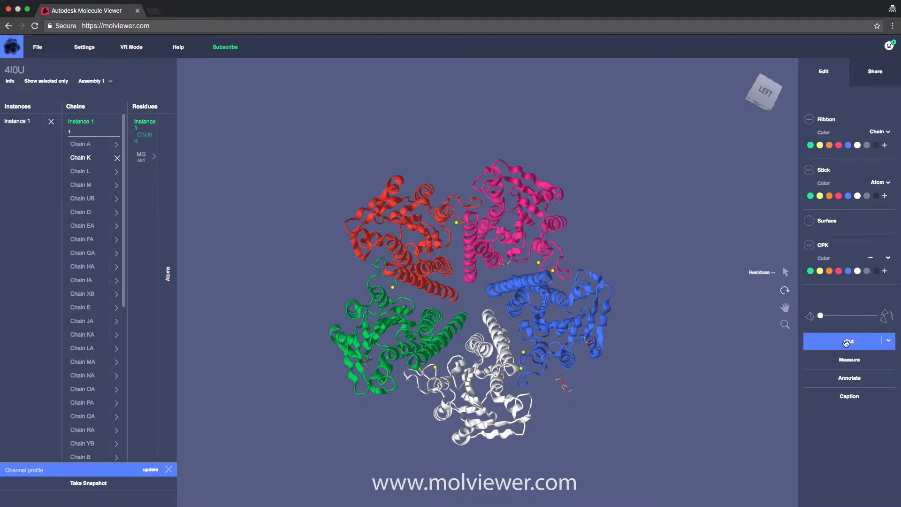
click(846, 343)
Step: Add the caption "Regulatory domain of CorA" to the end-on view of the full channel
scroll(544, 326, up, 5)
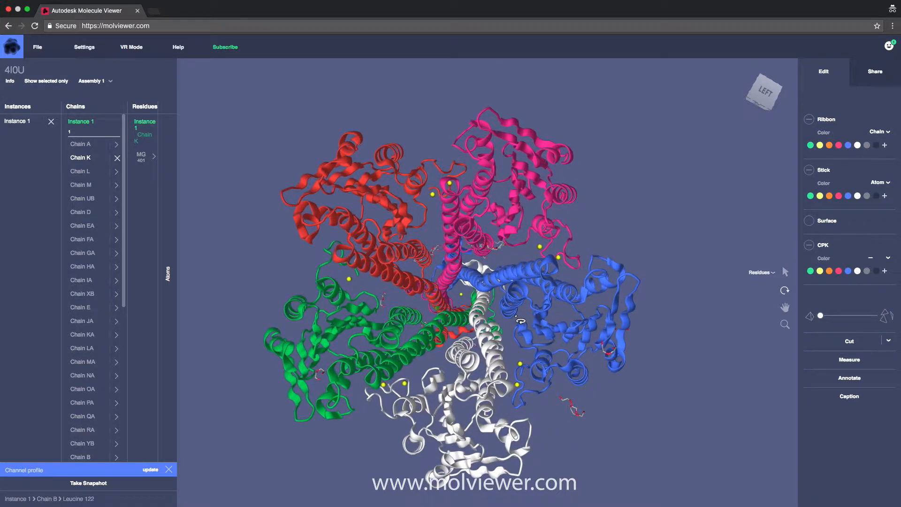
scroll(512, 313, up, 3)
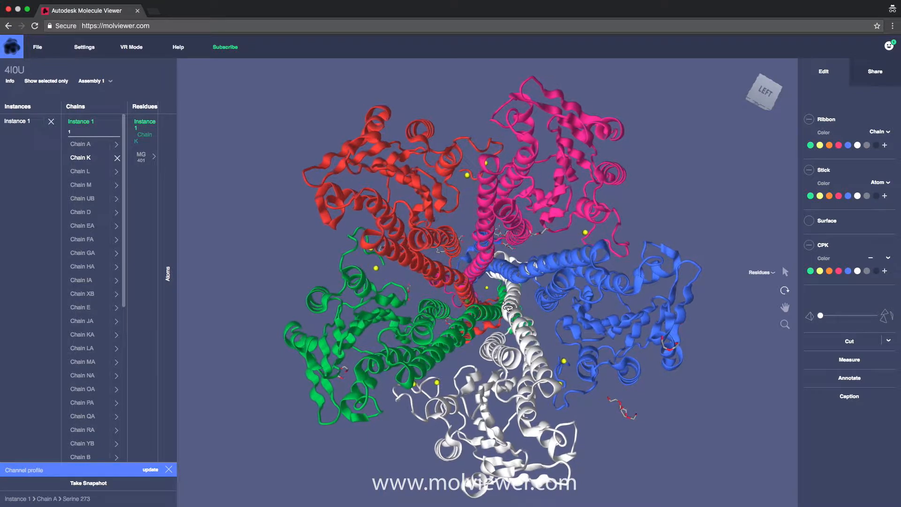
click(848, 403)
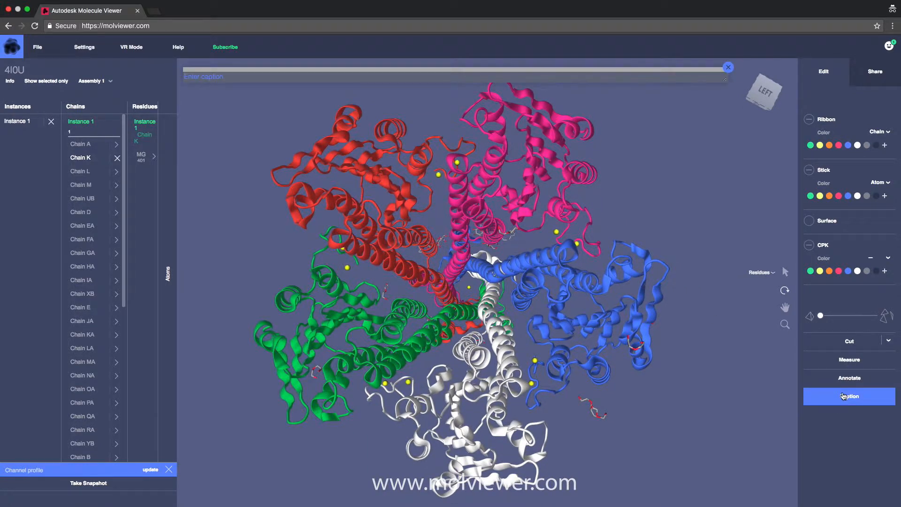
text(Regulatory domain of CorA)
Step: Take a snapshot of the captioned view, finish caption editing, and name the snapshot "Regulatory domain"
click(104, 488)
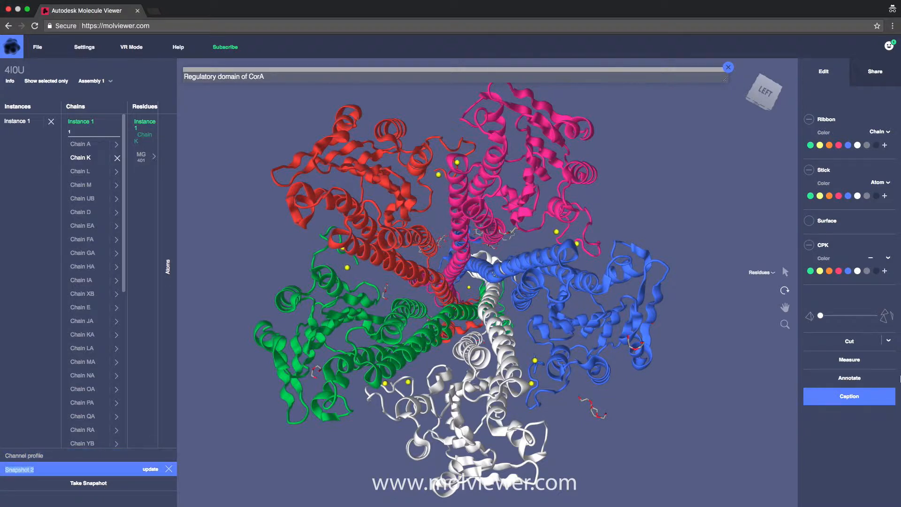
click(847, 403)
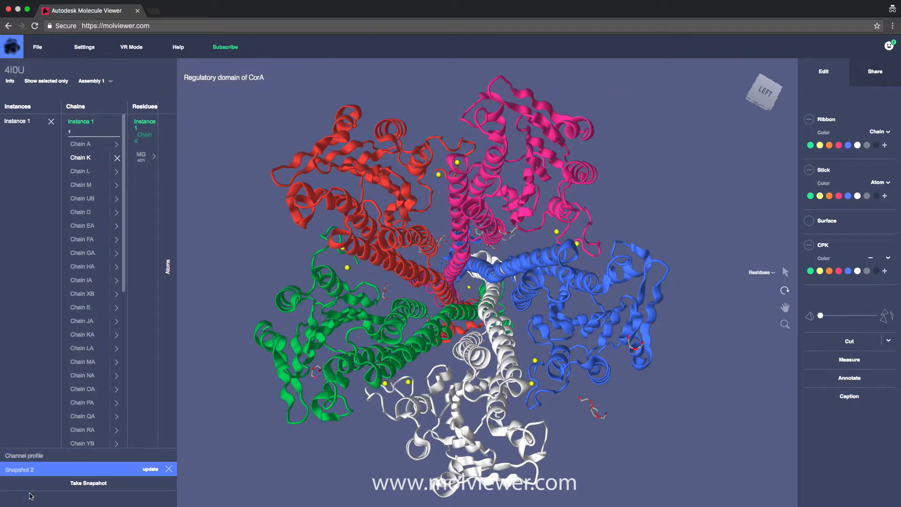
click(55, 470)
text(Regulatory domain)
Step: Select the loop residues around the pore entrance in all five chains and display them as sticks colored by Chain
drag(505, 229, 499, 253)
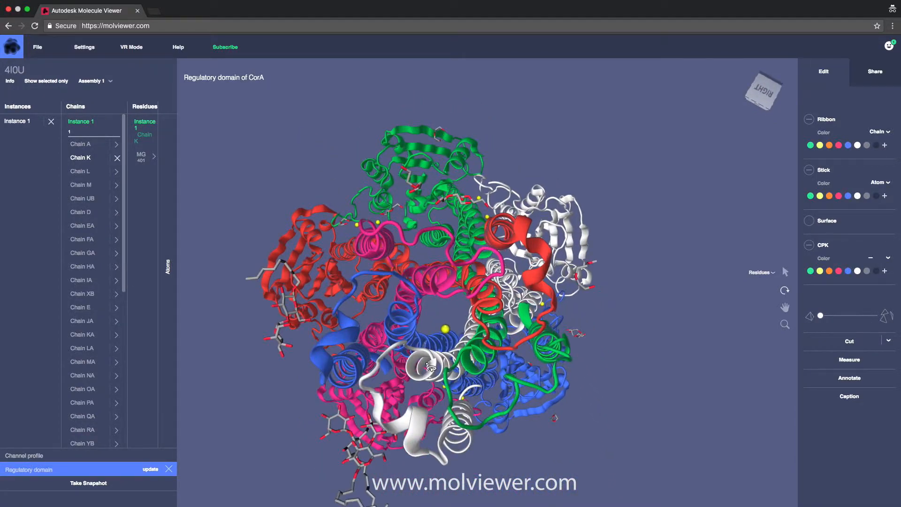
scroll(573, 322, up, 5)
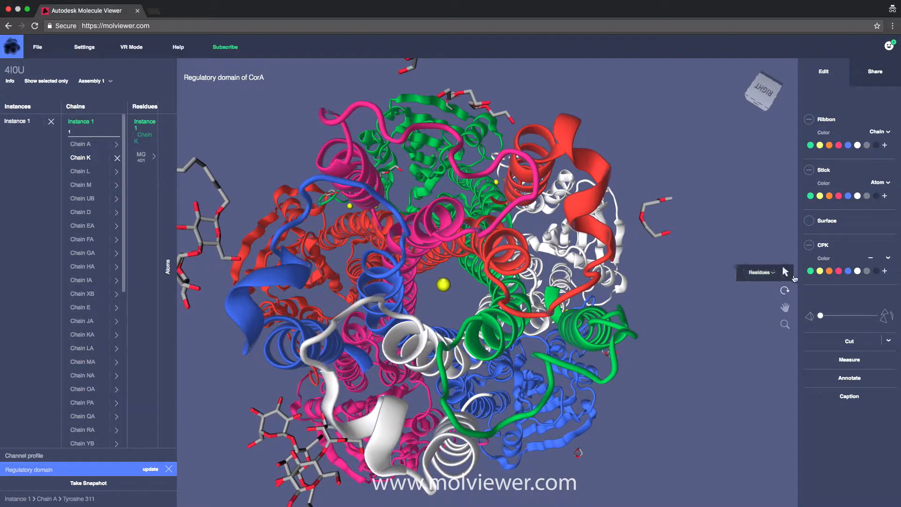
click(455, 246)
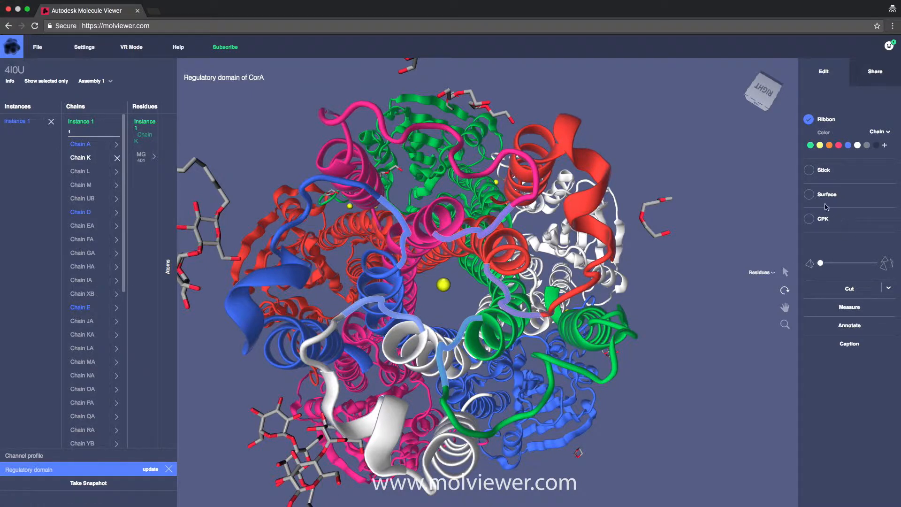
click(810, 171)
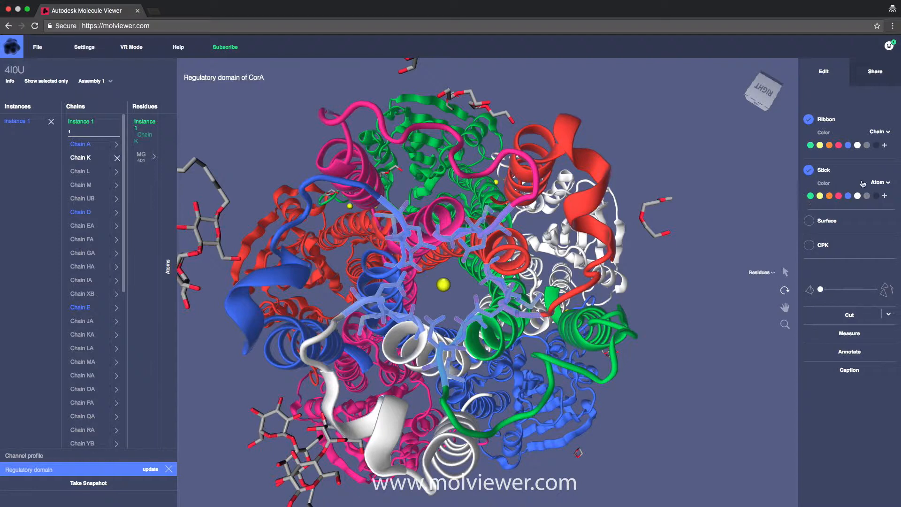
click(880, 183)
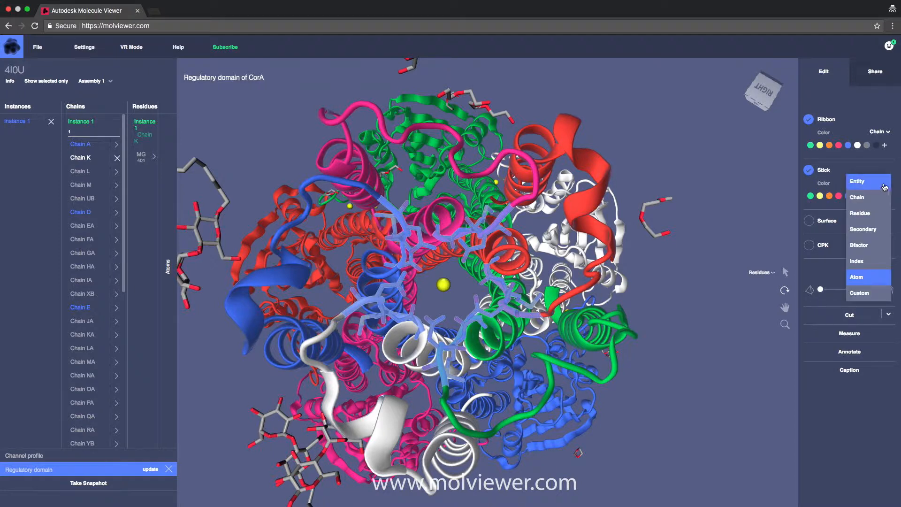
click(863, 197)
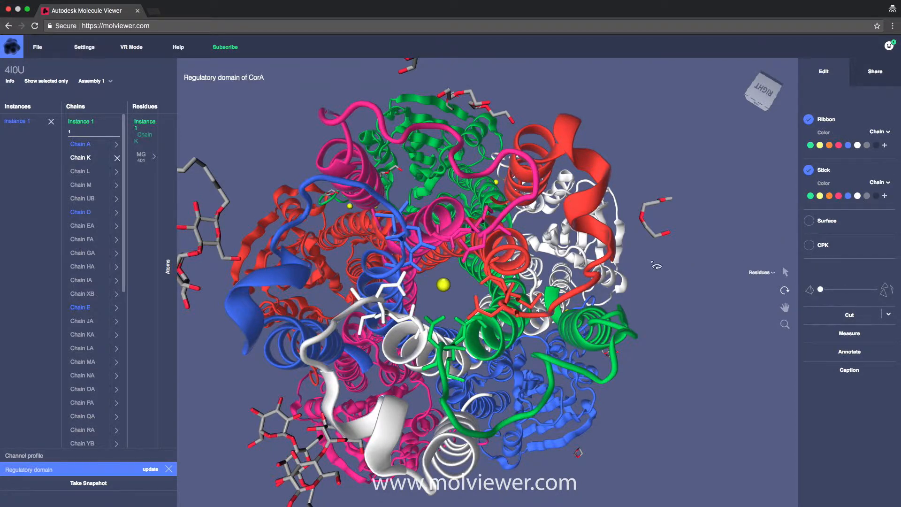
Step: Set the selection level to Atom Type, clear the residue selection, and select the oxygen, nitrogen and sulfur atoms through the pore sticks
click(761, 272)
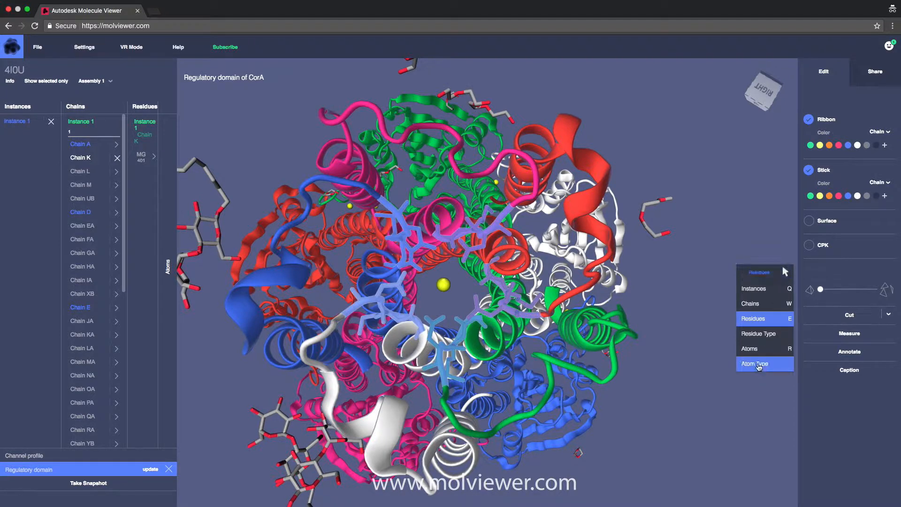
click(759, 366)
drag(441, 288, 450, 296)
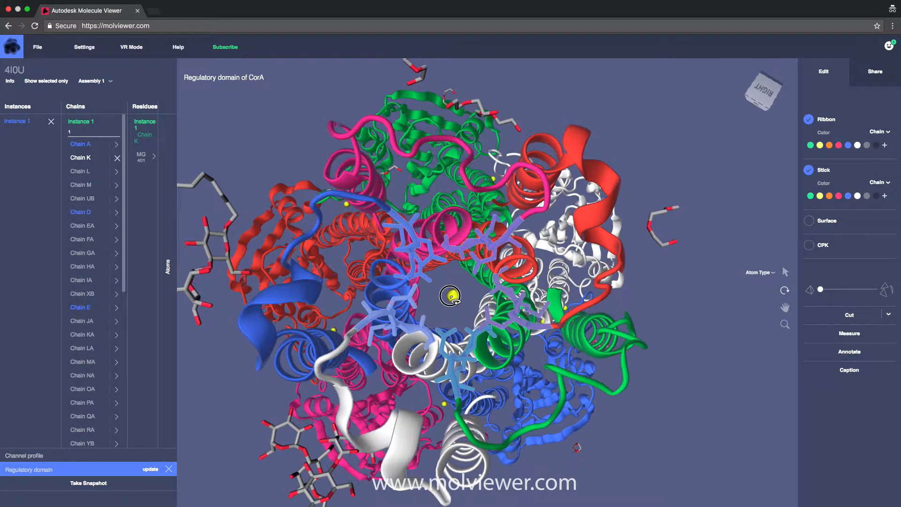
click(453, 296)
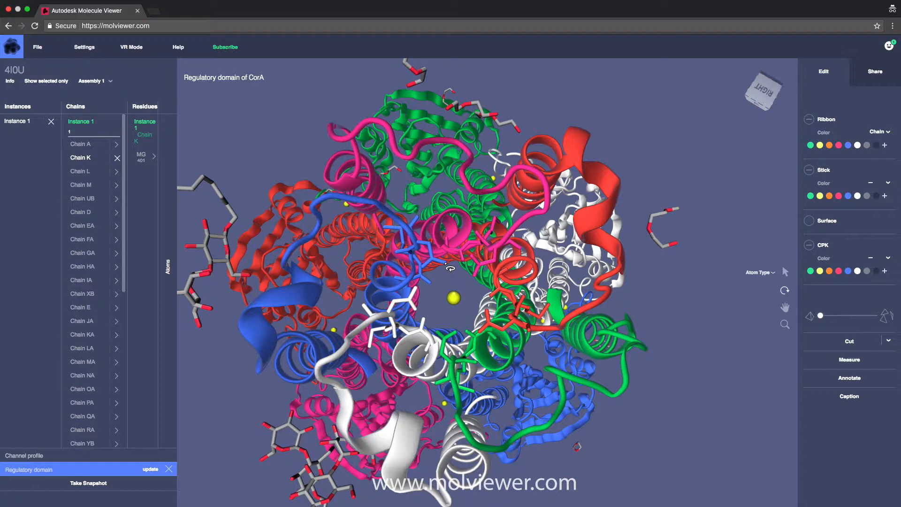
click(449, 268)
click(428, 271)
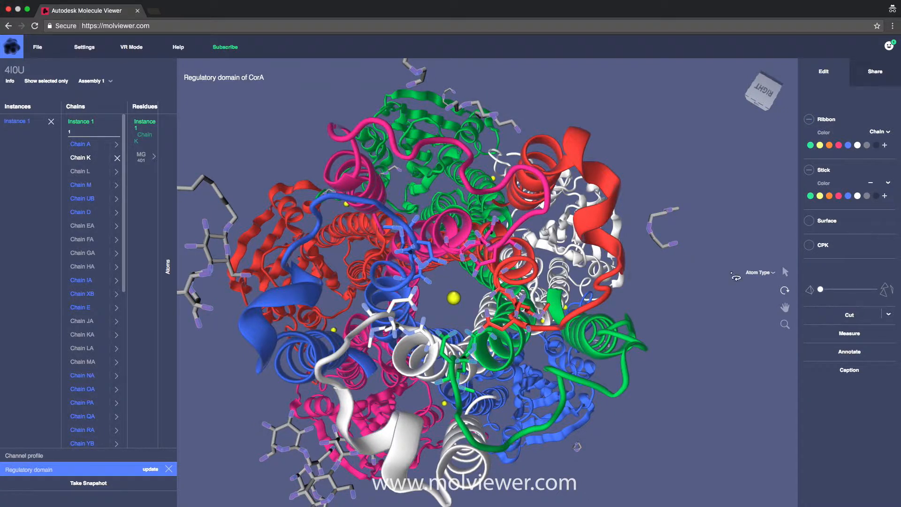
Step: Color the selected atoms in the stick representation by Atom
click(888, 184)
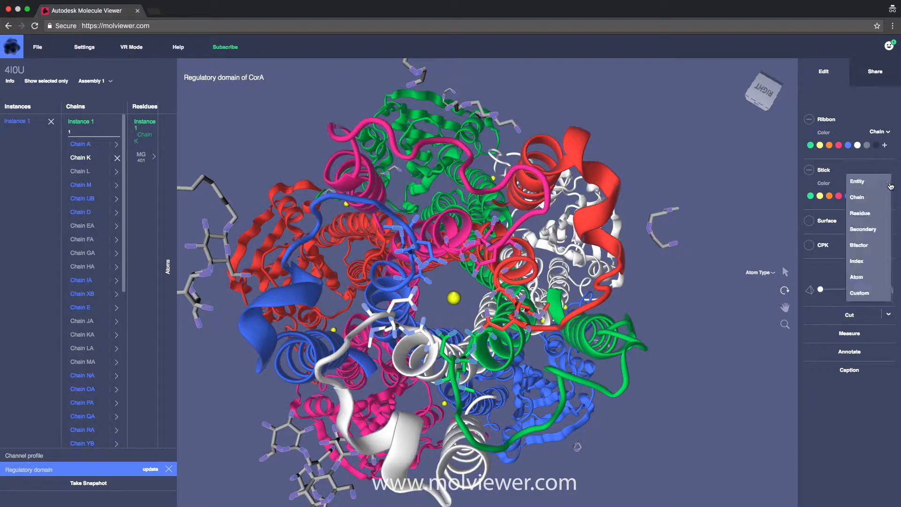
click(872, 275)
scroll(492, 296, up, 6)
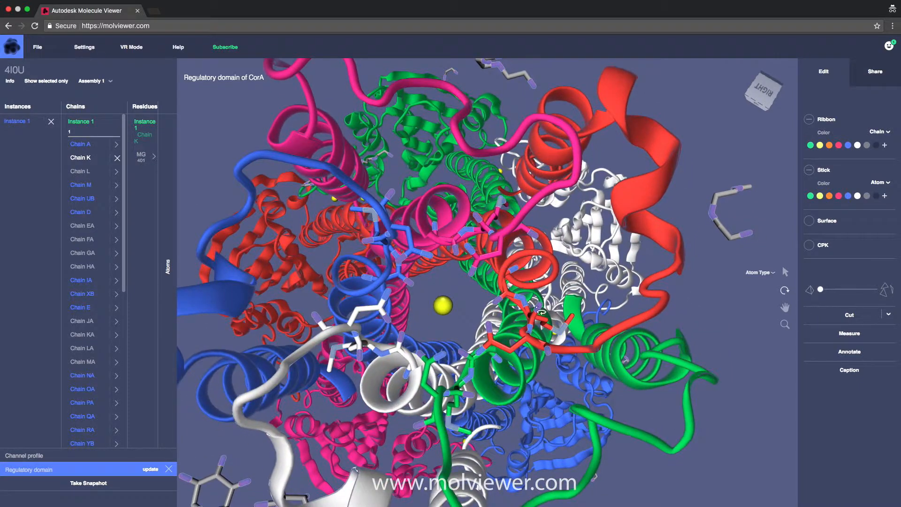
Step: Clear the atom selection, set the selection level to Residues, and focus the view on Magnesium 401 of Chain EA in the pore
click(759, 273)
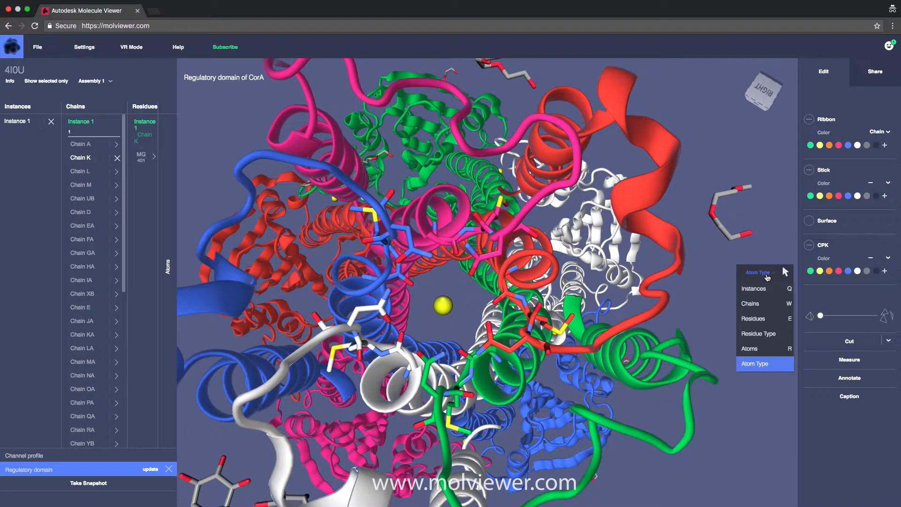
click(768, 318)
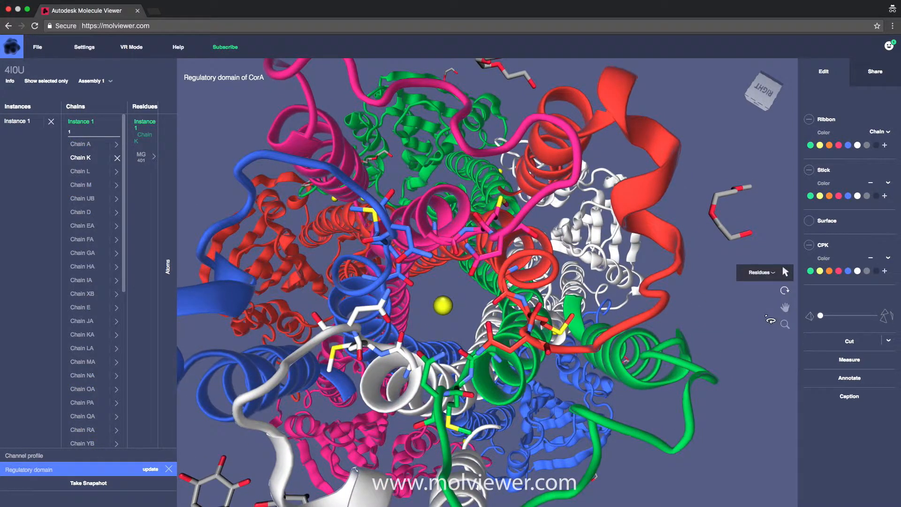
double_click(445, 308)
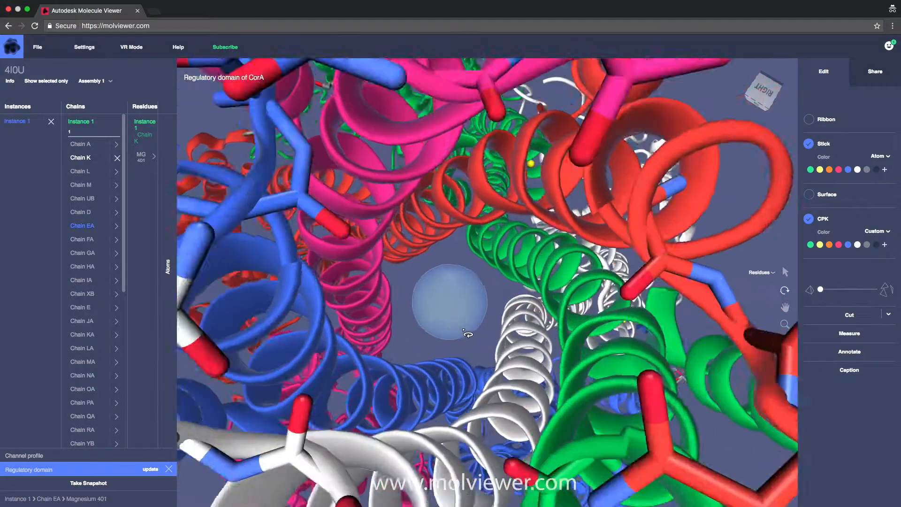
scroll(474, 337, down, 10)
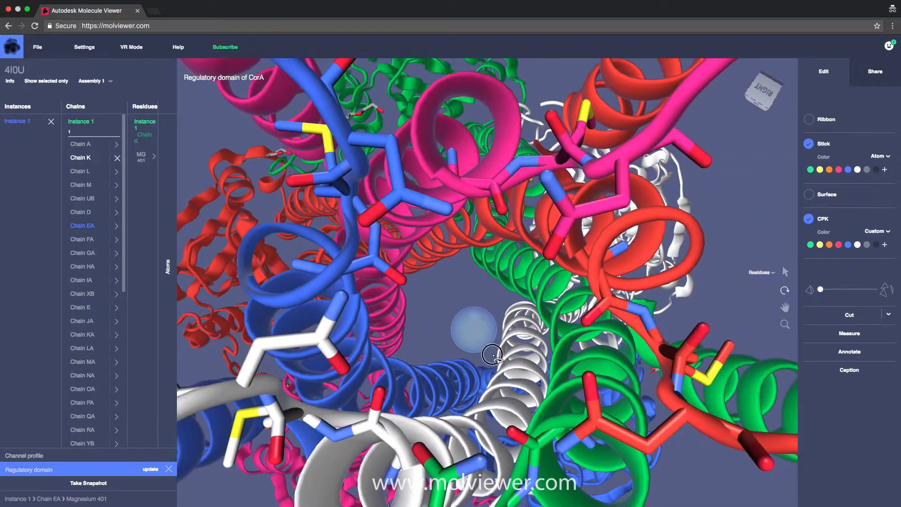
Step: Examine the stick residues surrounding the central magnesium ion from several angles and clear the ion's selection
drag(474, 339, 562, 312)
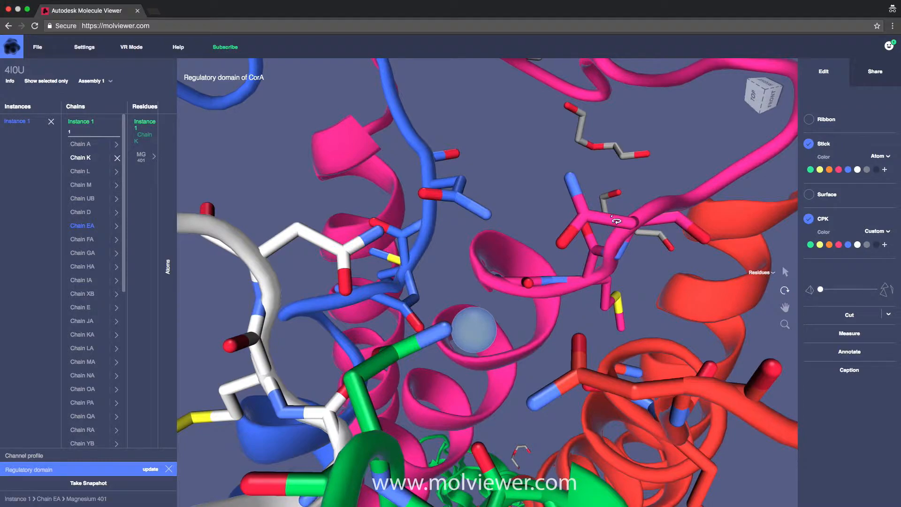
drag(497, 335, 517, 395)
click(514, 298)
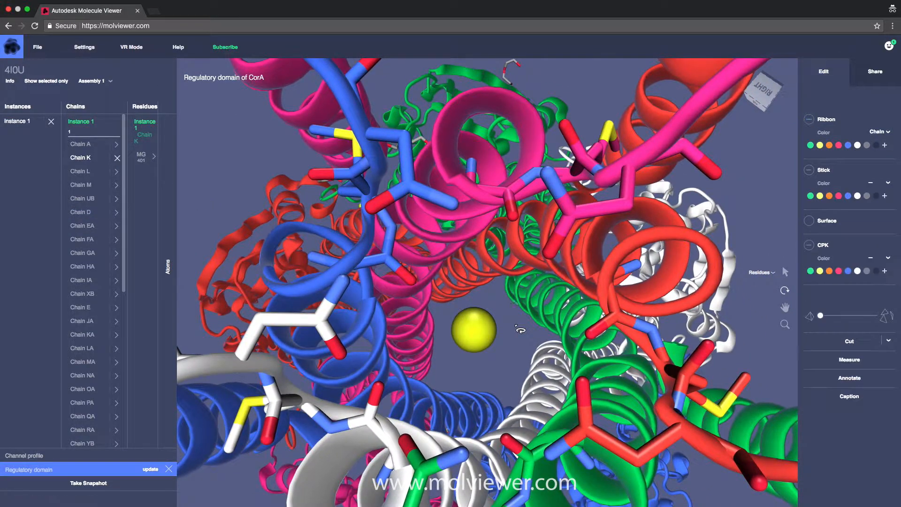
scroll(502, 319, down, 3)
scroll(503, 319, down, 2)
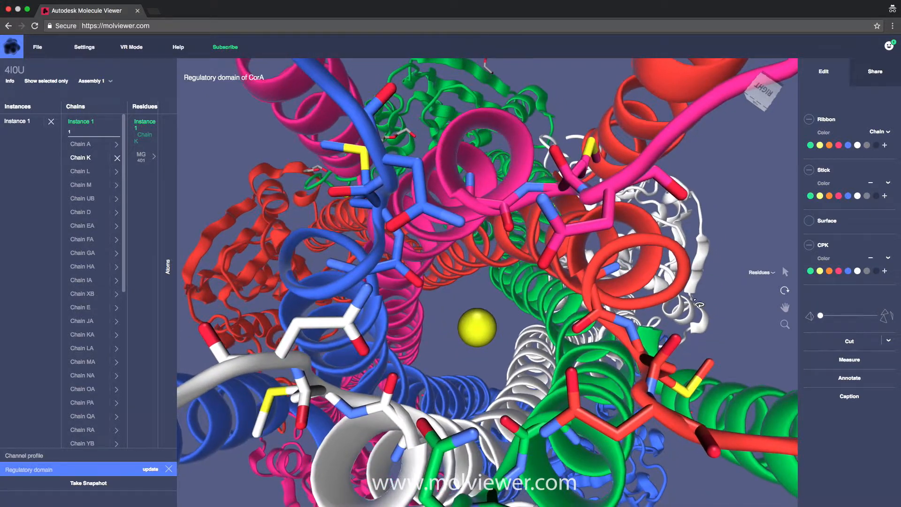
Step: Measure the distances between Magnesium 401 in the pore and the Glycine 312 oxygen atom of each of the five surrounding chains
click(849, 359)
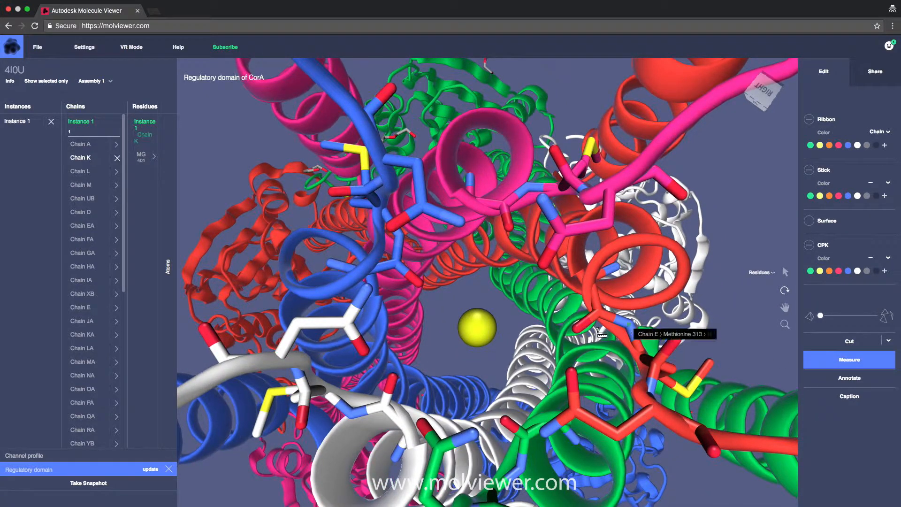
scroll(496, 312, down, 2)
scroll(496, 313, down, 3)
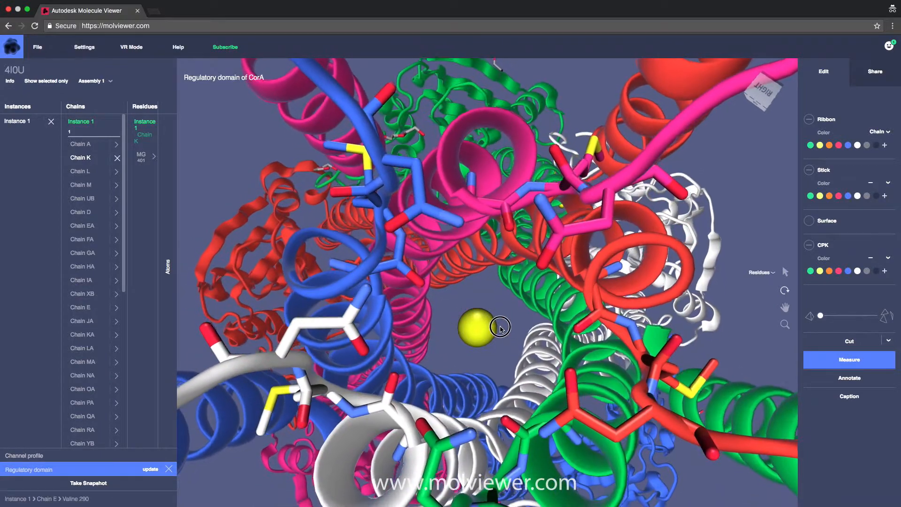
click(420, 284)
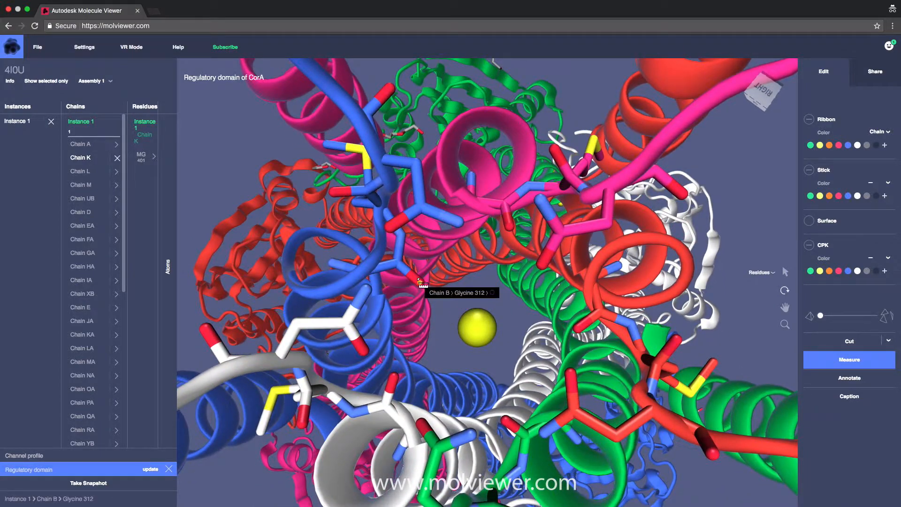
click(474, 324)
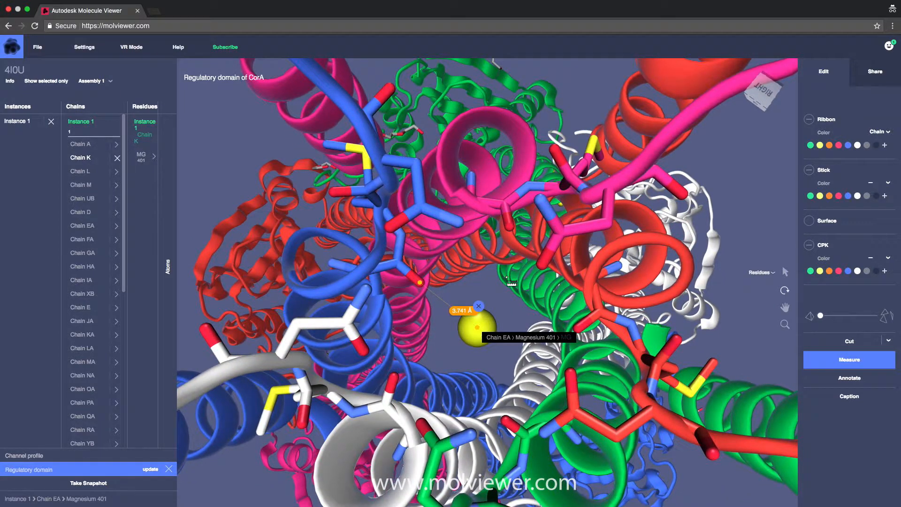
click(509, 227)
click(479, 328)
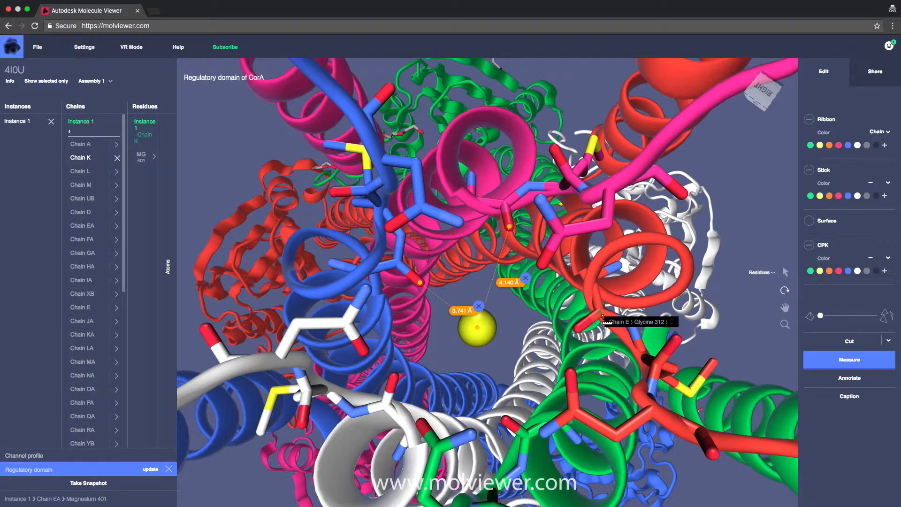
click(578, 327)
click(477, 328)
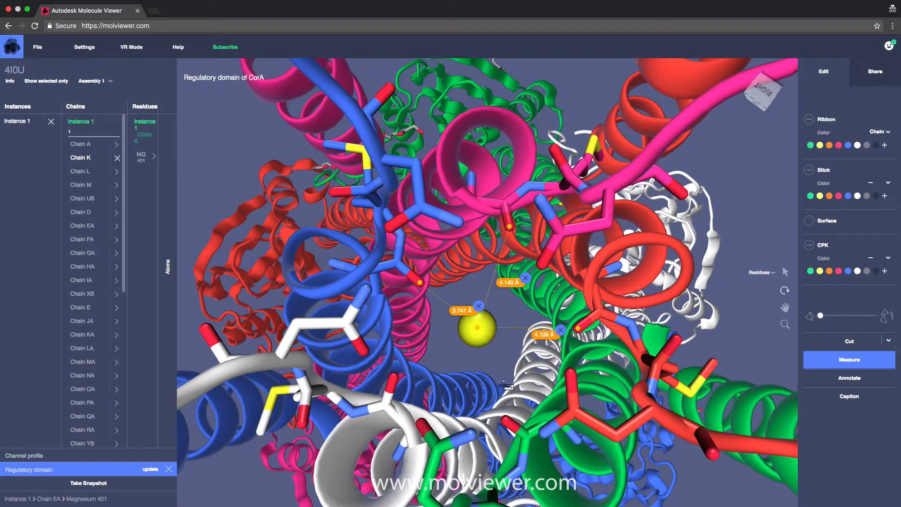
click(507, 421)
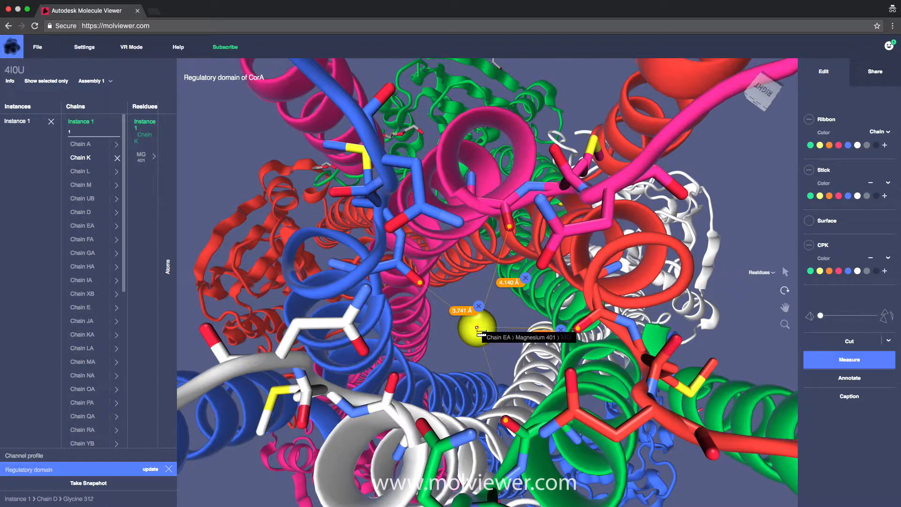
click(476, 328)
click(394, 376)
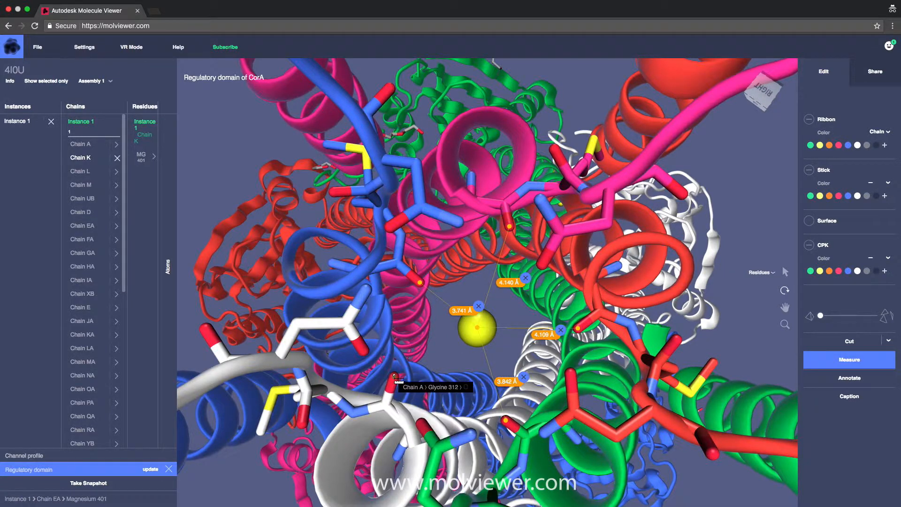
click(477, 328)
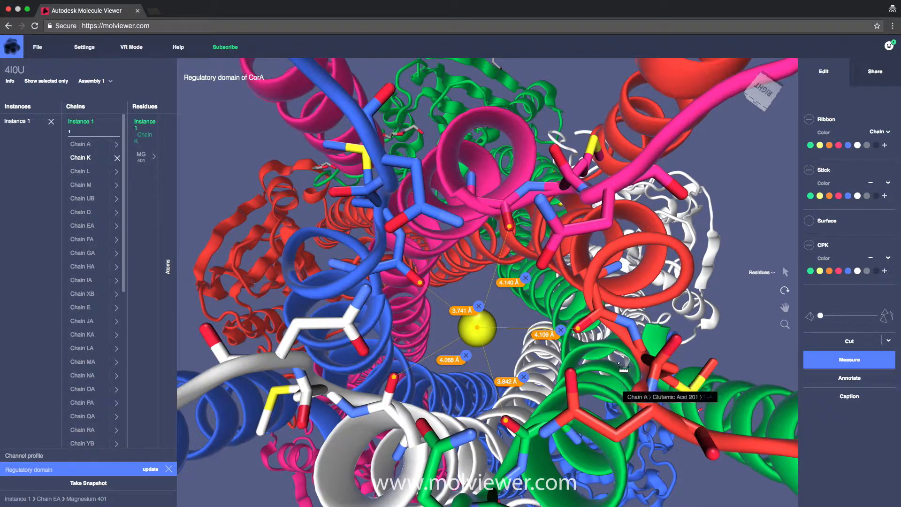
Step: Delete all five distance measurements around the central magnesium ion and leave the Measure tool
click(562, 330)
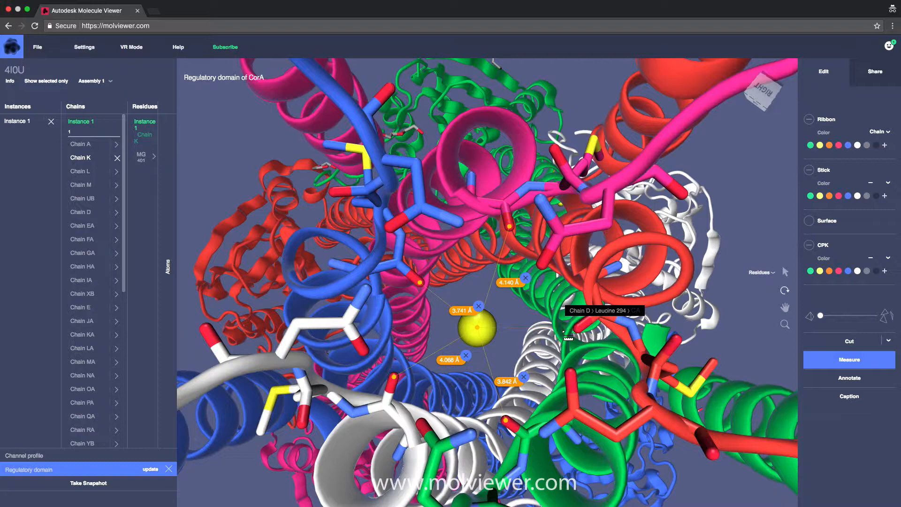
click(526, 278)
click(479, 306)
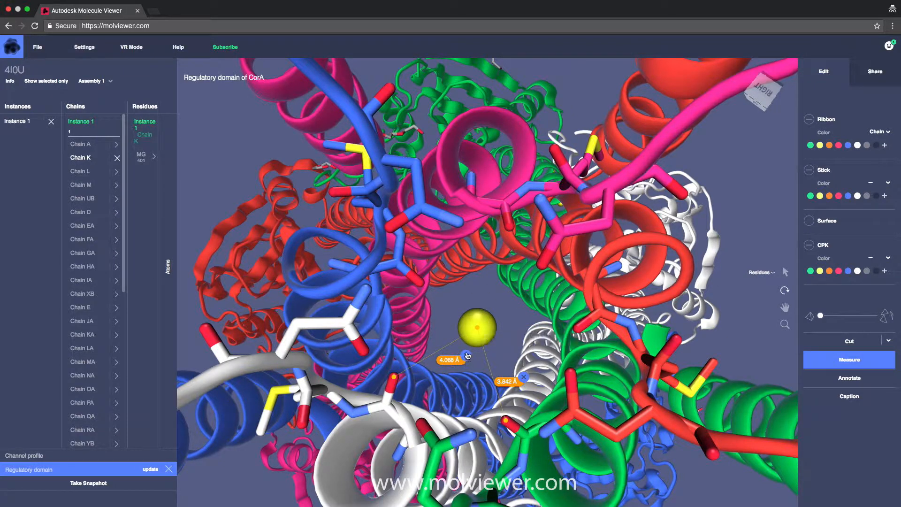
click(466, 355)
click(524, 382)
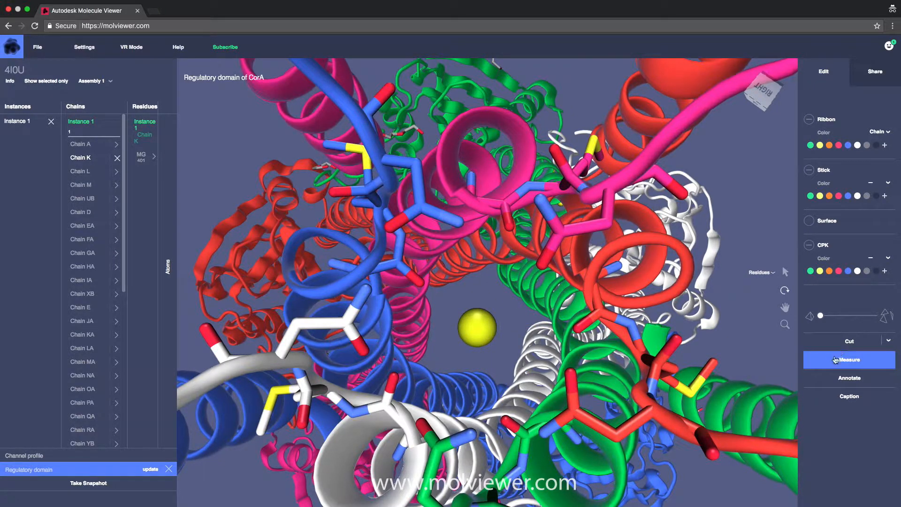
click(832, 364)
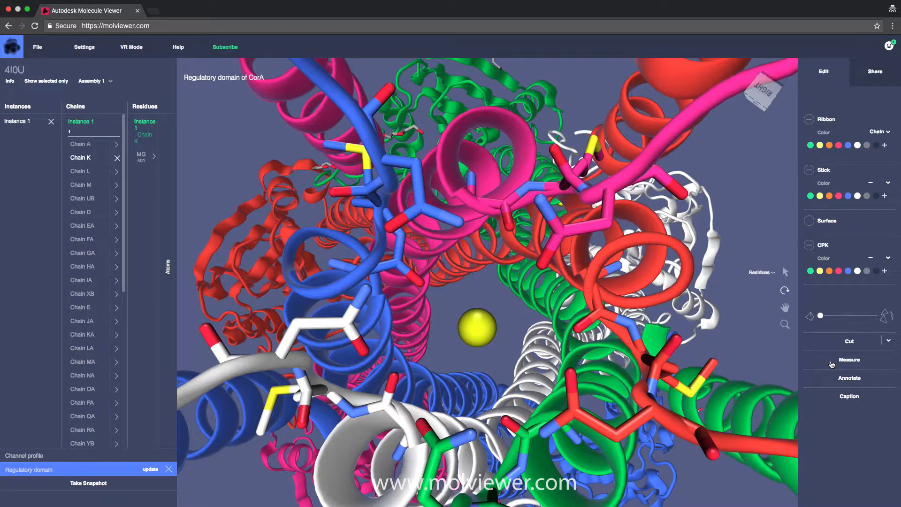
Step: Replace the caption with "Mg2+ is coordinated by highly conserved GMN motif." and save the view as a snapshot named "Selectivity filter"
click(849, 397)
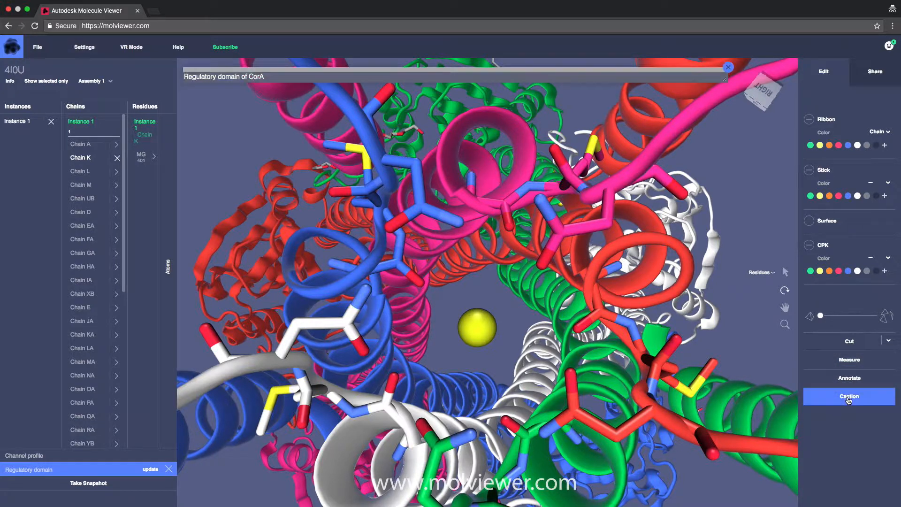
click(280, 78)
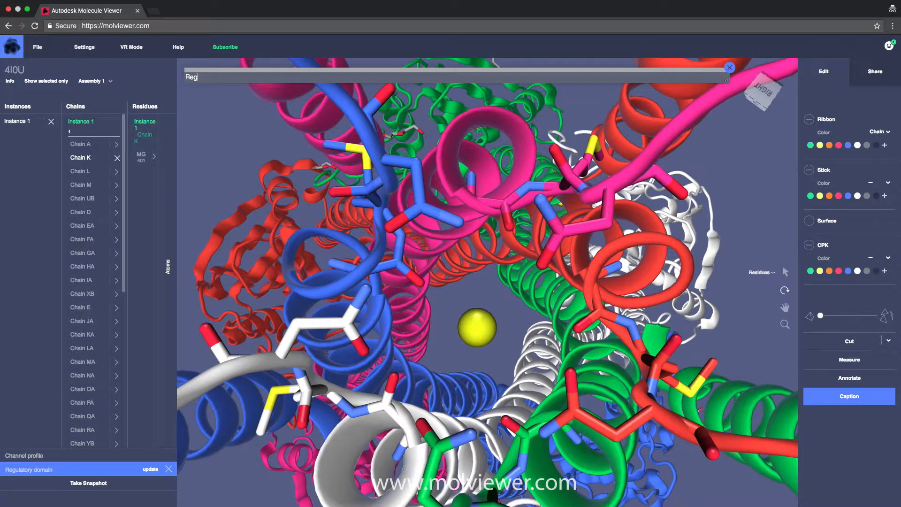
key(BackSpace)
key(BackSpace)
key(BackSpace)
text(Mg2+ is coordinated by highly )
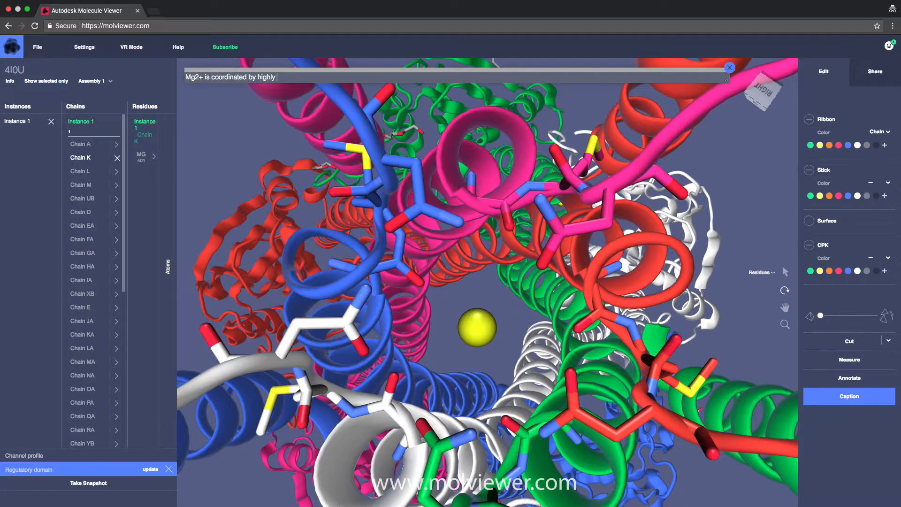
text(conserved GMN motif.)
click(859, 402)
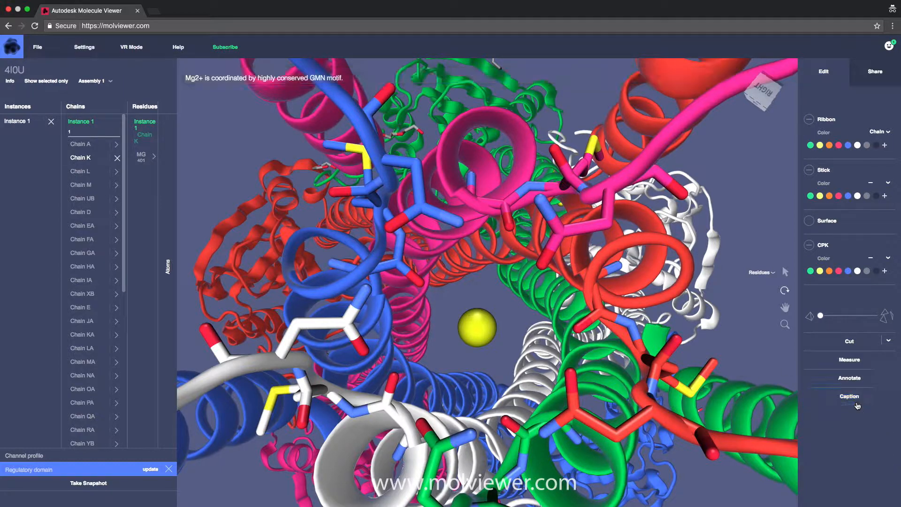
click(96, 488)
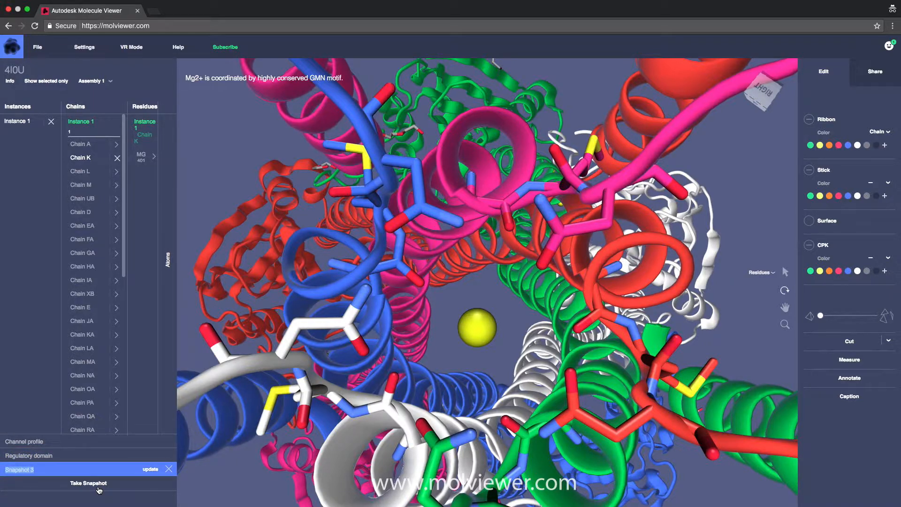
text(Selectivity filter)
Step: Review the Channel profile, Regulatory domain and Selectivity filter snapshots in turn and return to Channel profile
click(100, 444)
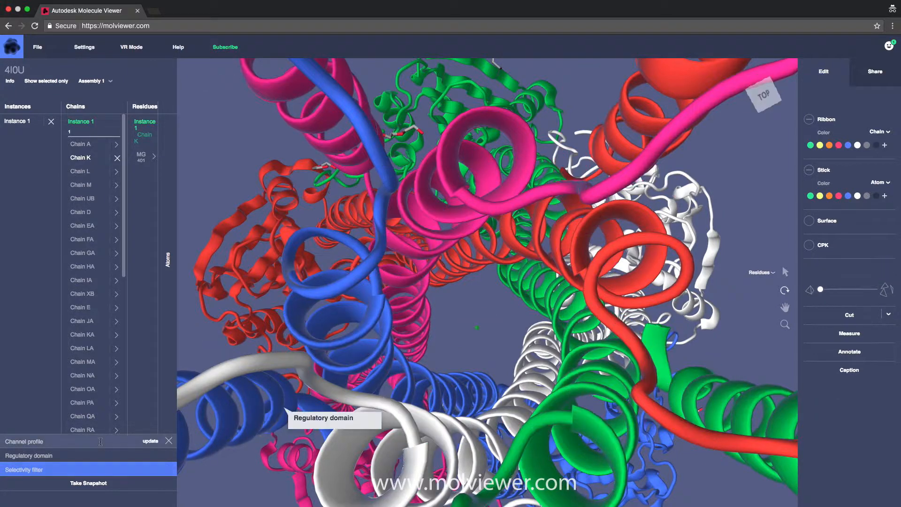
click(97, 455)
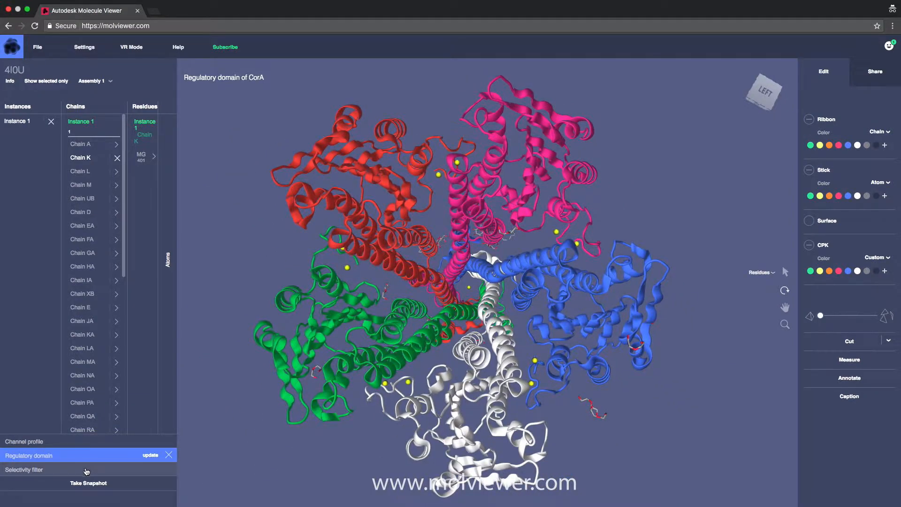
click(86, 470)
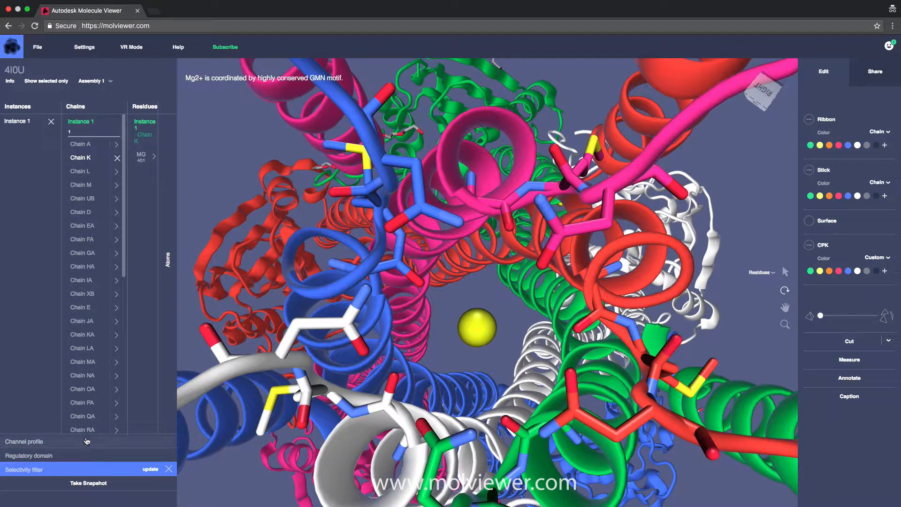
click(87, 443)
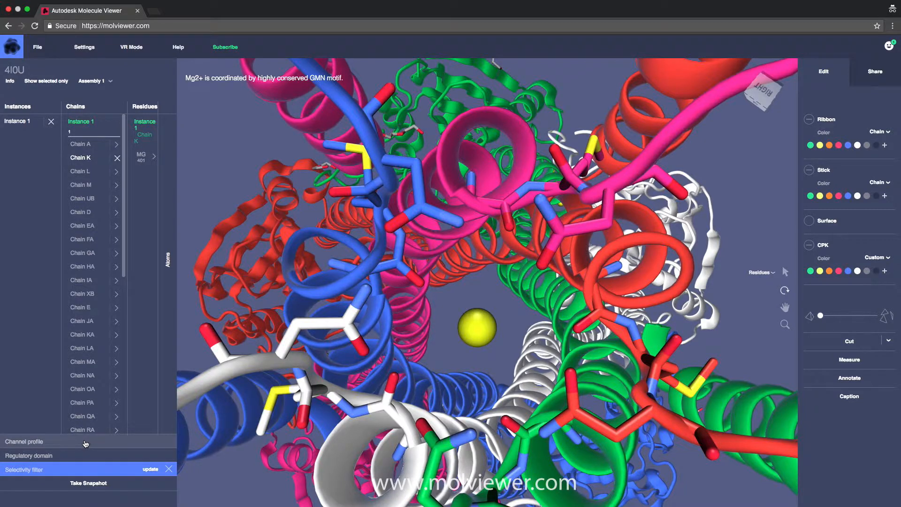
Step: Update the active Channel profile snapshot with the current viewer state and generate a shareable link to the model
click(877, 78)
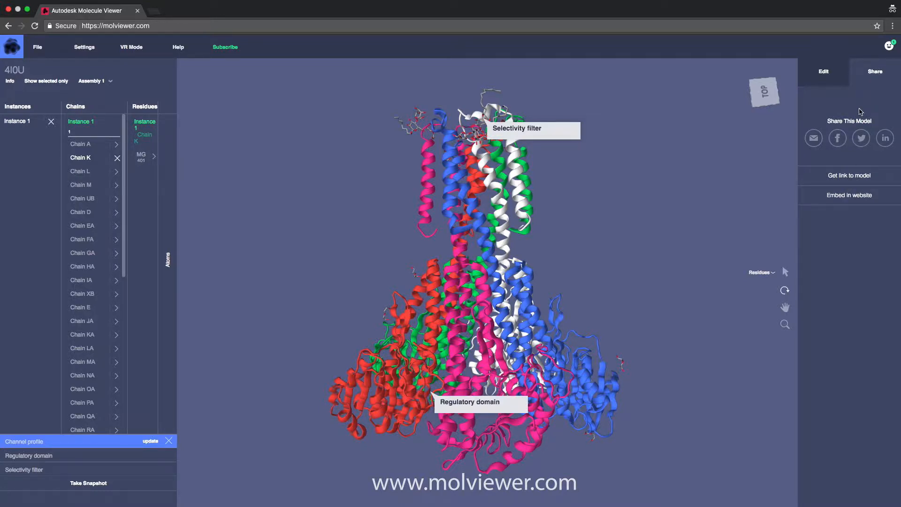
click(848, 179)
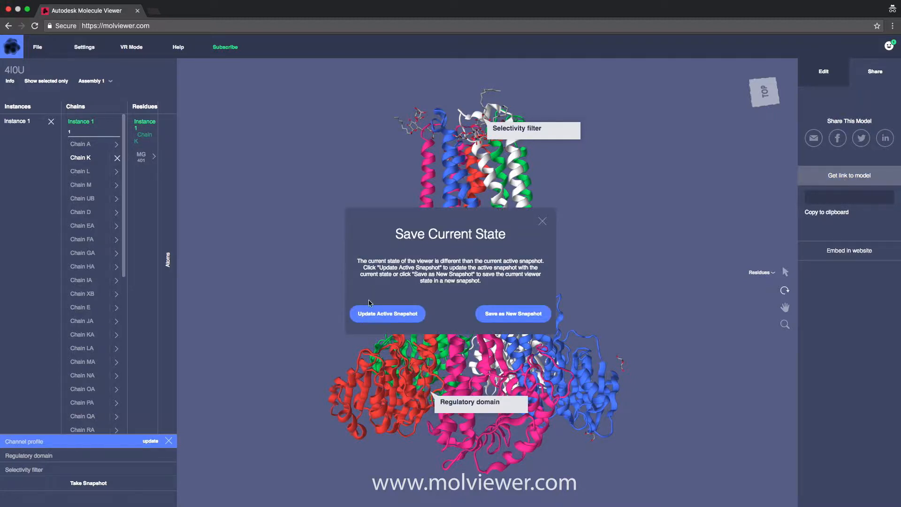
click(379, 315)
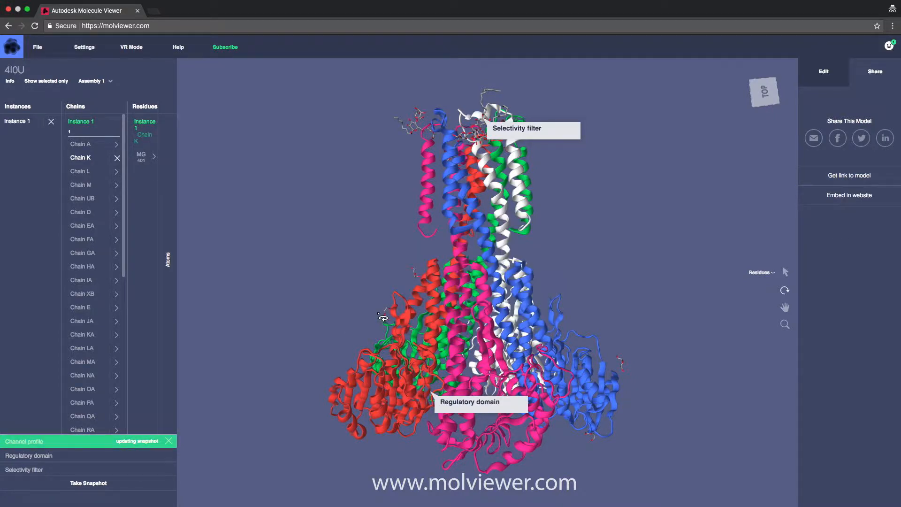
click(850, 180)
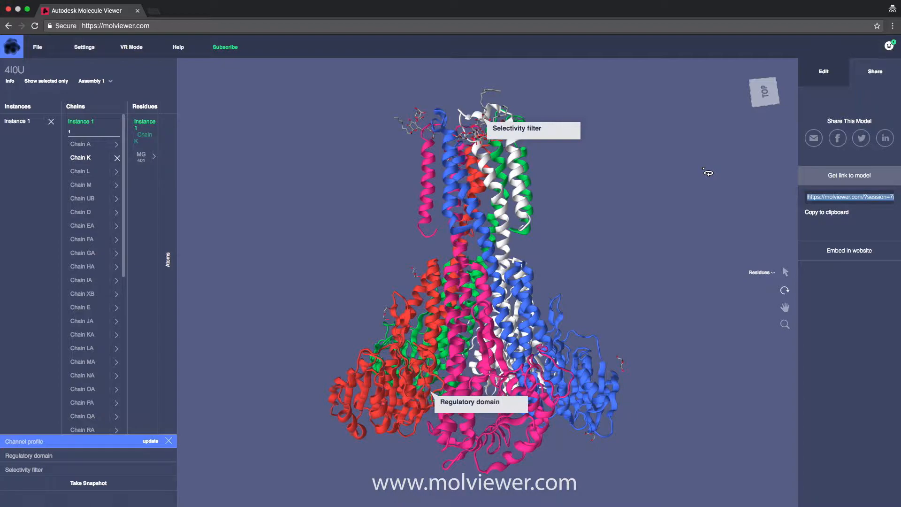
Step: Open the model's shareable presentation link in a new browser tab
key(super+t)
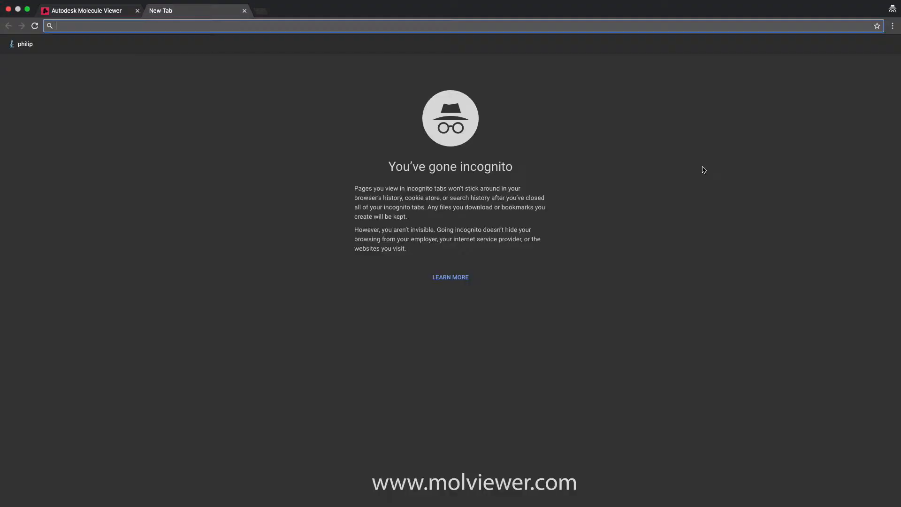
text(https://molviewer.com/?session=7cac4cb0-1590-11e7-6b87-899fe768fe24&tV=presentation)
key(Return)
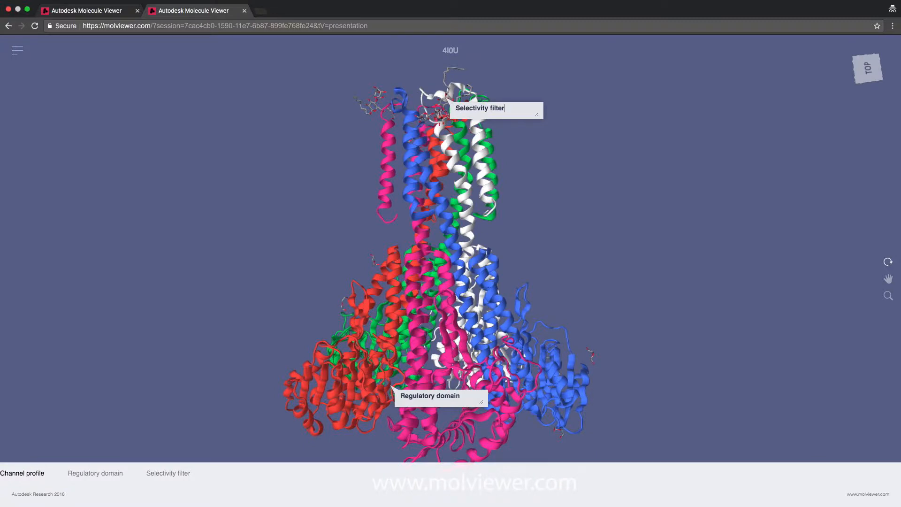
Step: Examine the Channel profile, Regulatory domain and Selectivity filter views of the shared presentation, rotating the structure, and return to Channel profile
drag(524, 237, 514, 273)
click(95, 475)
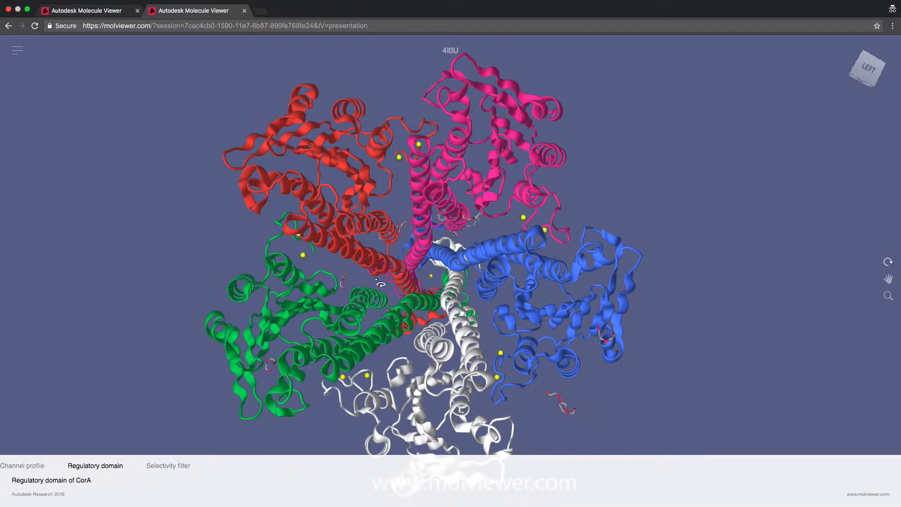
drag(283, 254, 297, 270)
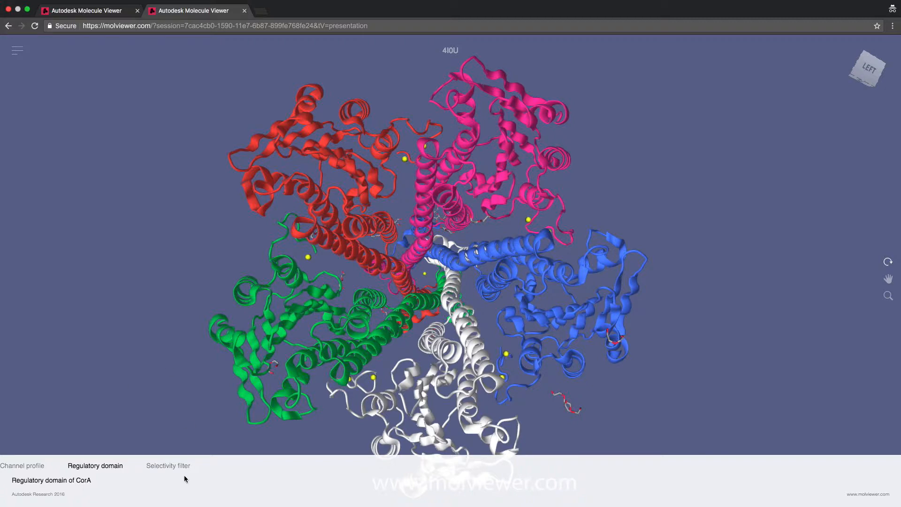
click(177, 466)
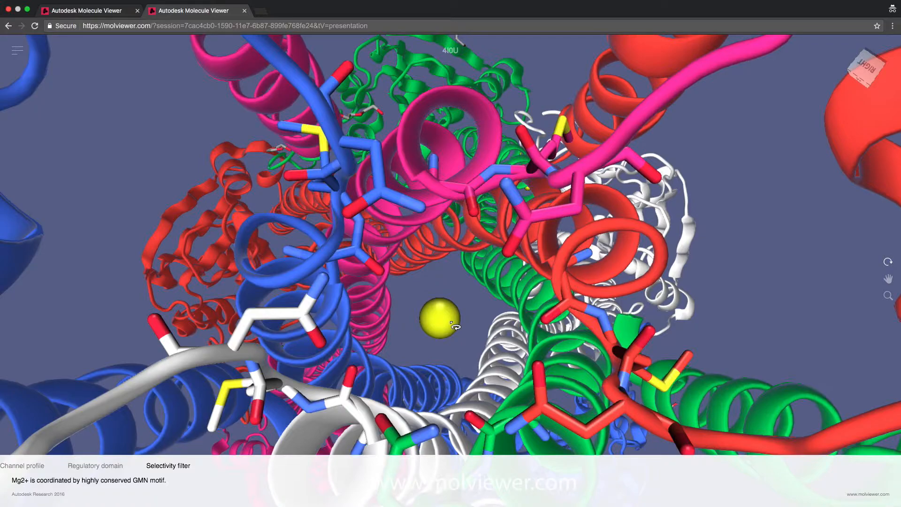
mouse_move(454, 325)
mouse_down()
mouse_move(481, 231)
mouse_move(529, 249)
mouse_move(540, 306)
mouse_move(467, 340)
mouse_move(452, 326)
mouse_up()
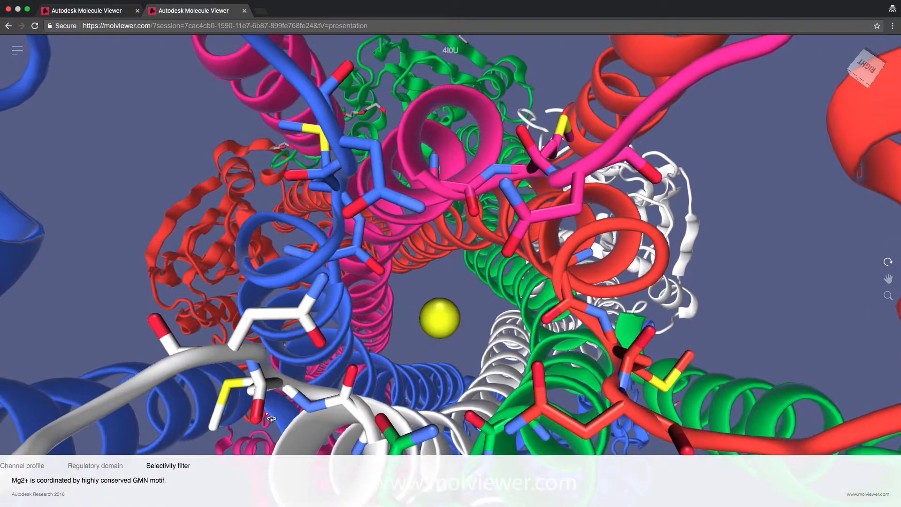
click(25, 467)
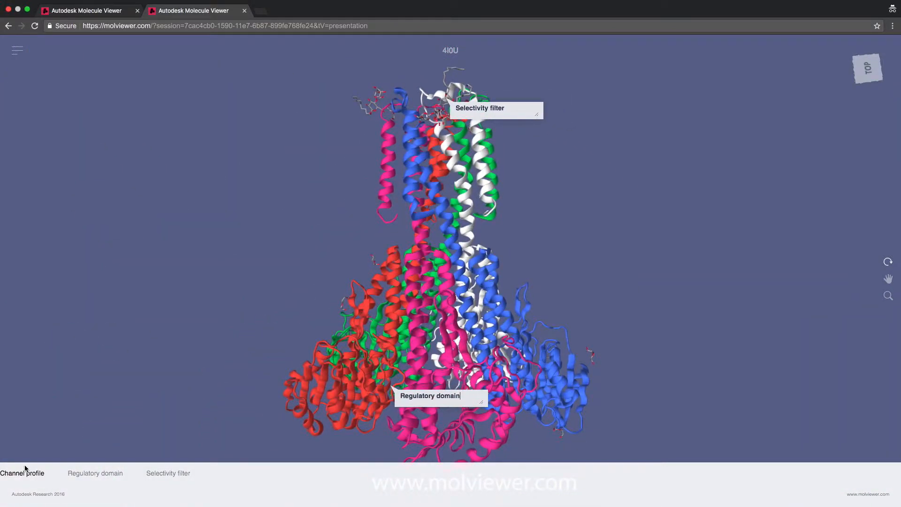